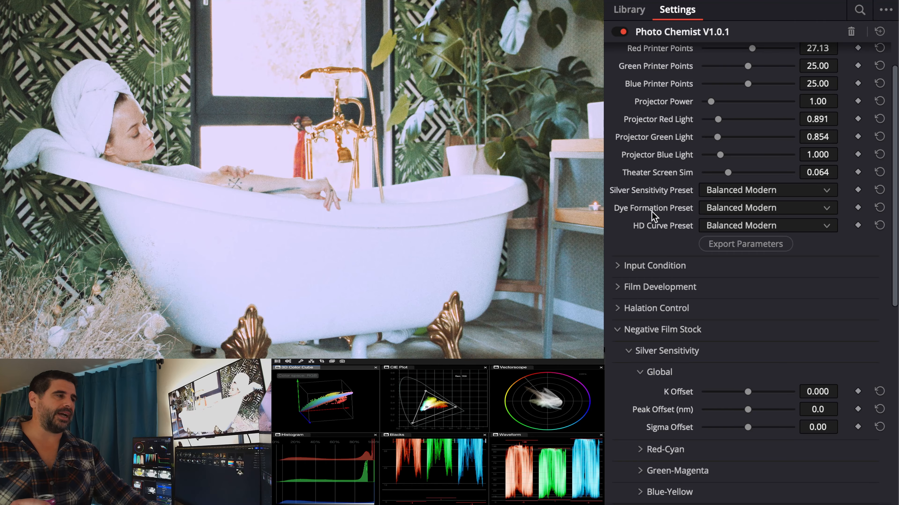
# - Try the Warmly Saturated silver sensitivity preset, then return it to Balanced Modern
pyautogui.click(751, 193)
pyautogui.click(748, 239)
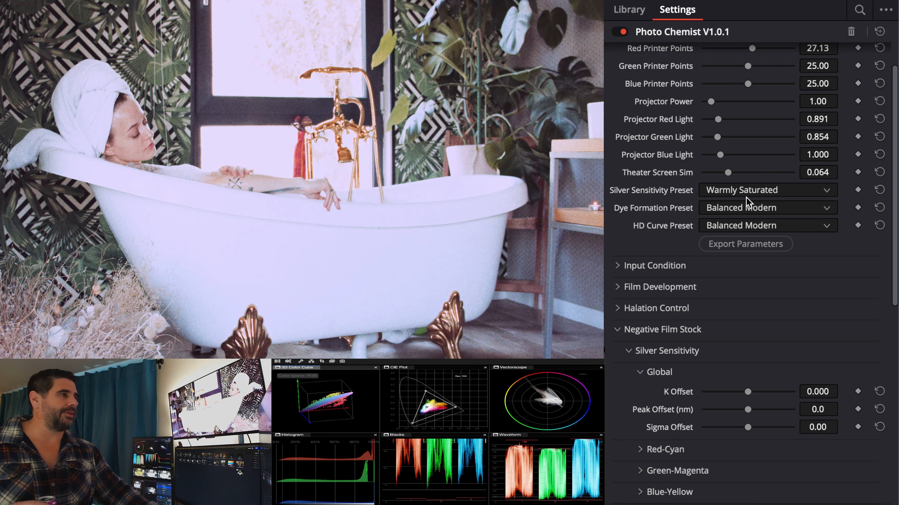
pyautogui.click(746, 198)
pyautogui.click(735, 221)
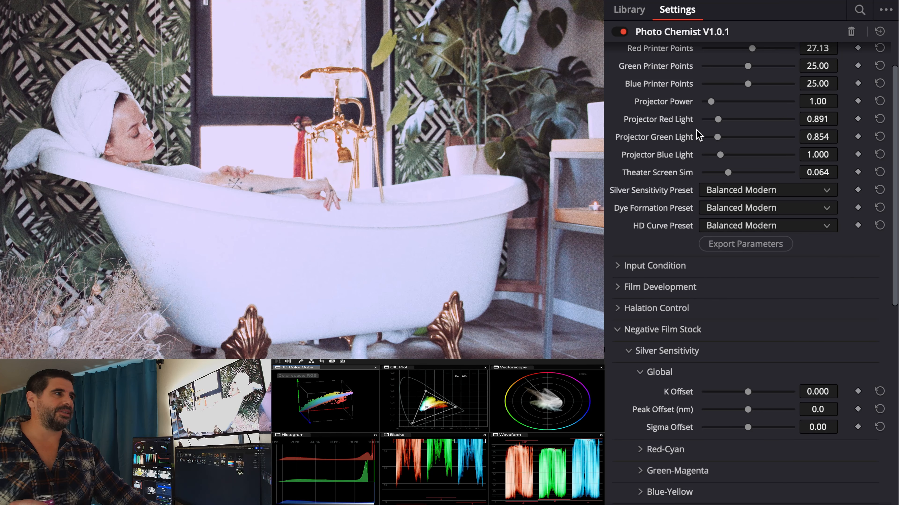
# - Set the HD Curve Preset to Landscape
pyautogui.scroll(2, 695, 131)
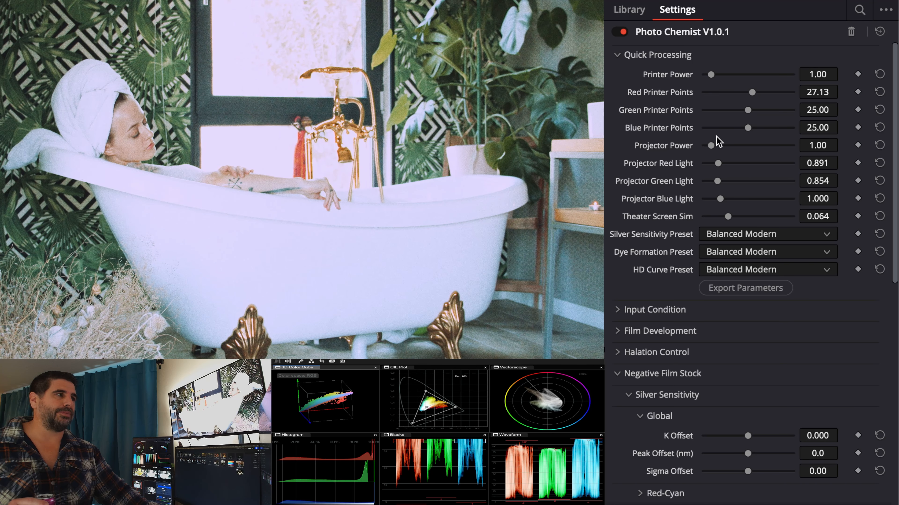
pyautogui.click(746, 274)
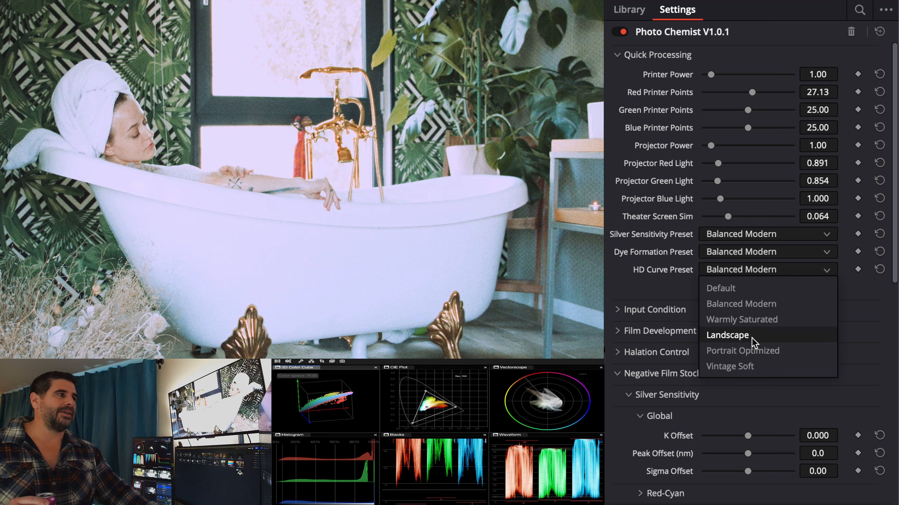
pyautogui.click(751, 335)
# - Set the Dye Formation Preset to Portrait Optimized
pyautogui.click(736, 271)
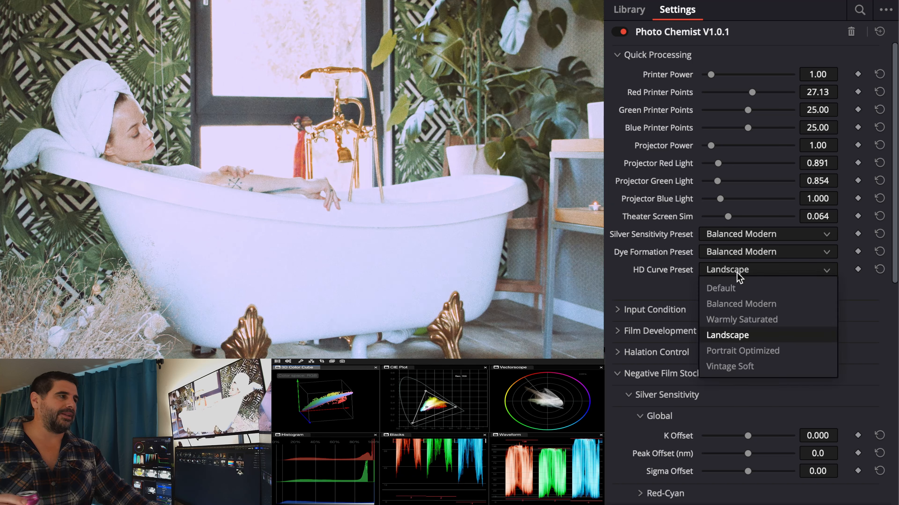
pyautogui.click(742, 253)
pyautogui.click(741, 328)
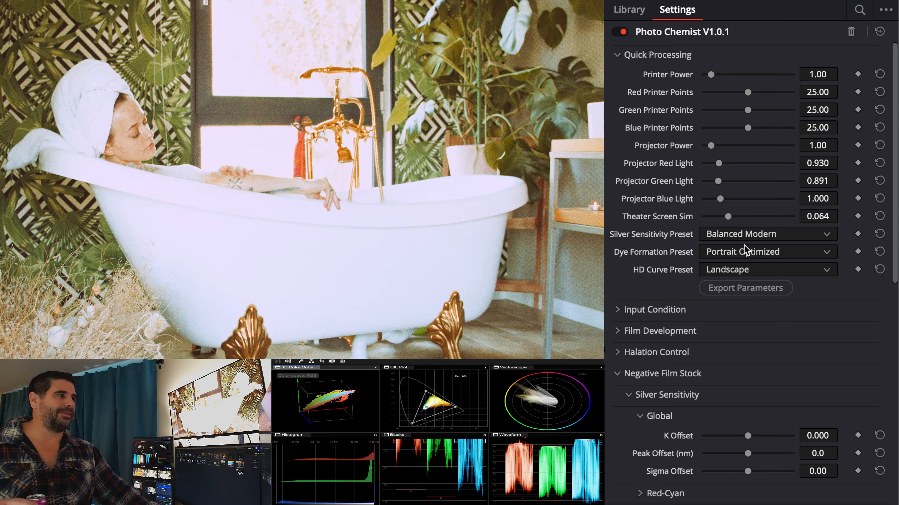
# - Try the Landscape (less Red) dye formation preset, then switch back to Portrait Optimized
pyautogui.click(743, 246)
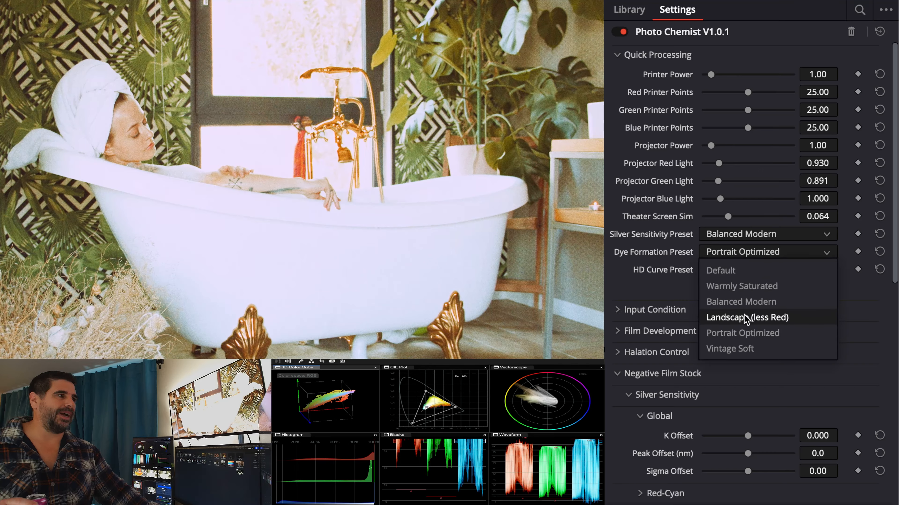
pyautogui.click(744, 318)
pyautogui.click(741, 248)
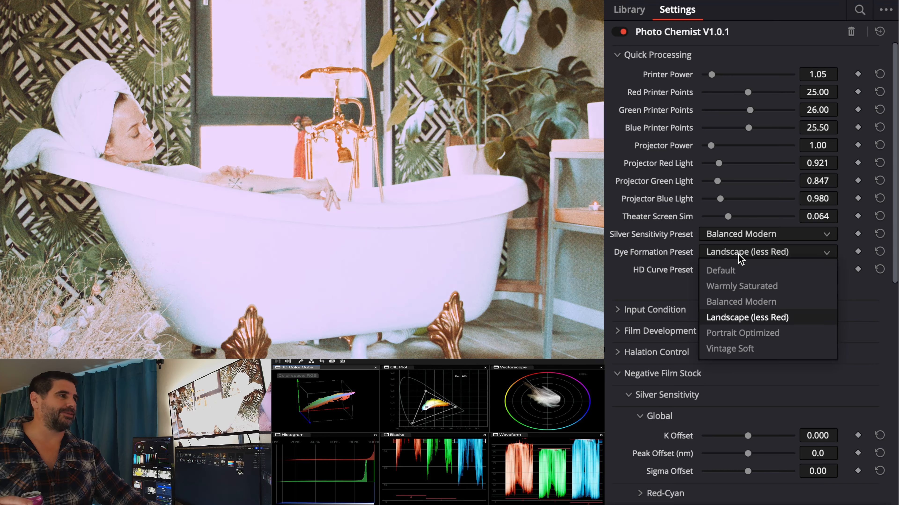
pyautogui.click(747, 331)
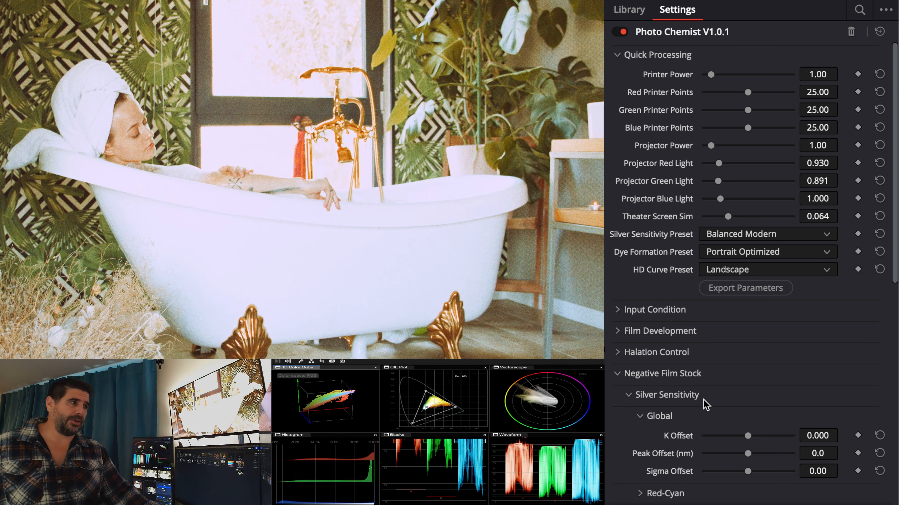
# - Collapse the Quick Processing section
pyautogui.scroll(-3, 704, 403)
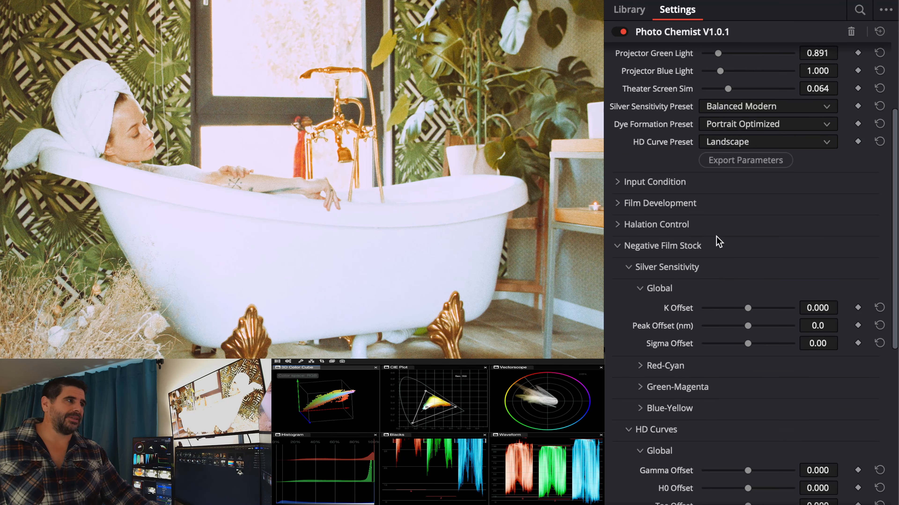
pyautogui.scroll(3, 661, 191)
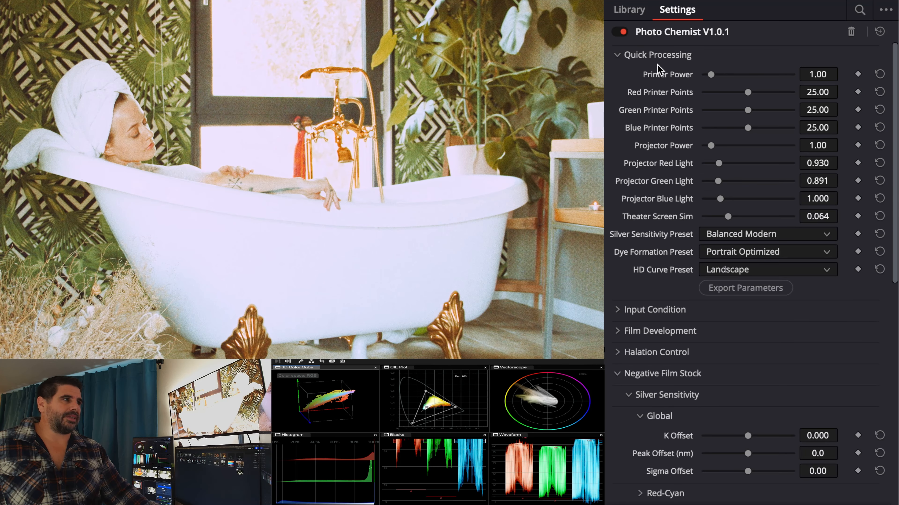
pyautogui.click(660, 56)
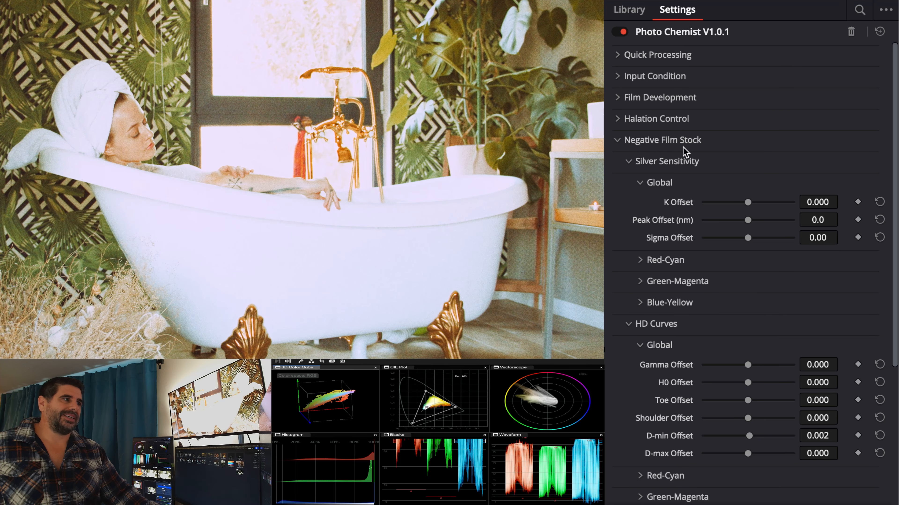
# - Expand and collapse the Halation Control, Negative Film Stock and Print Film Stock sections to examine their controls
pyautogui.click(687, 119)
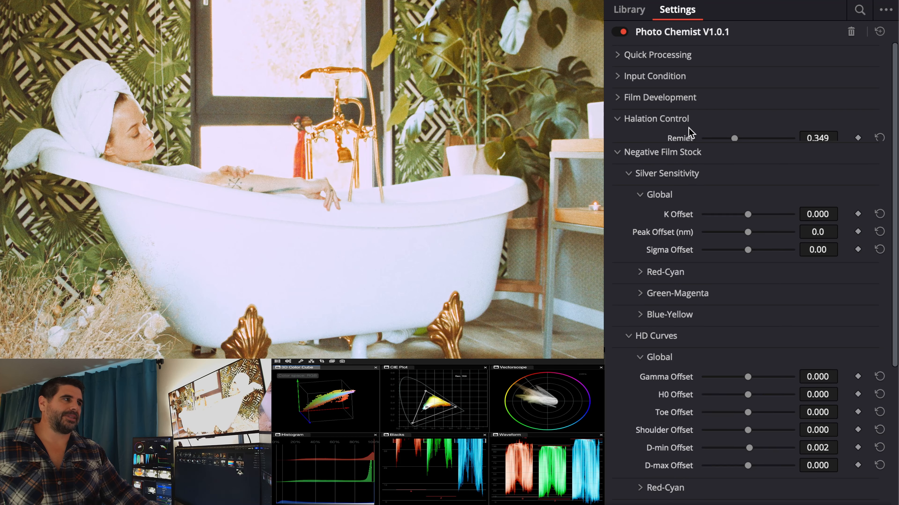
pyautogui.click(686, 119)
pyautogui.click(676, 141)
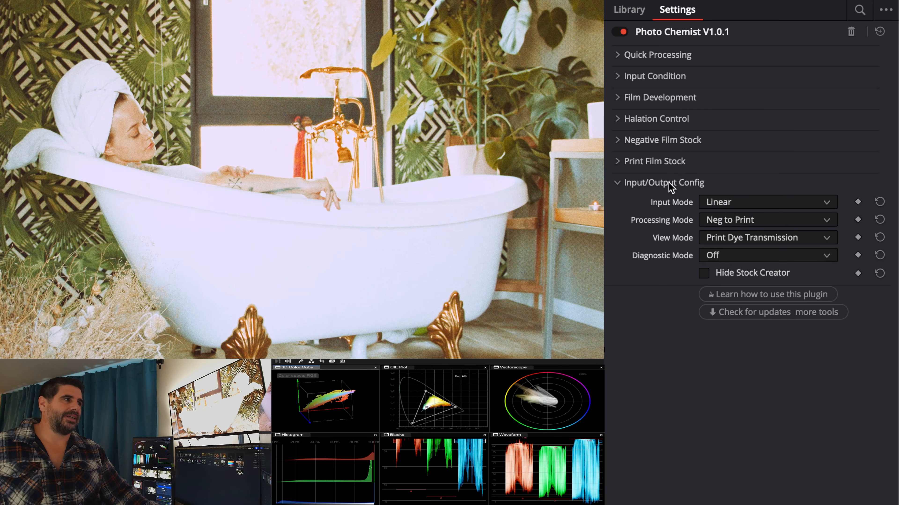
pyautogui.click(670, 163)
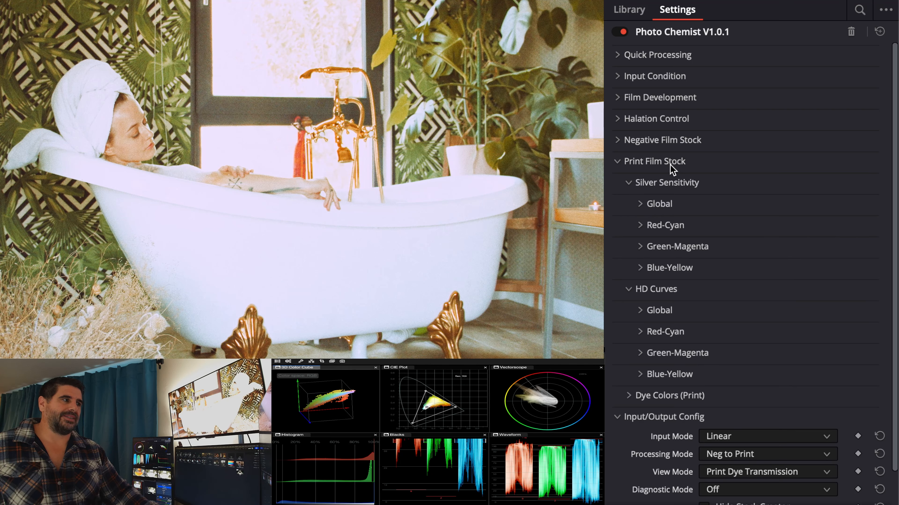
pyautogui.click(670, 166)
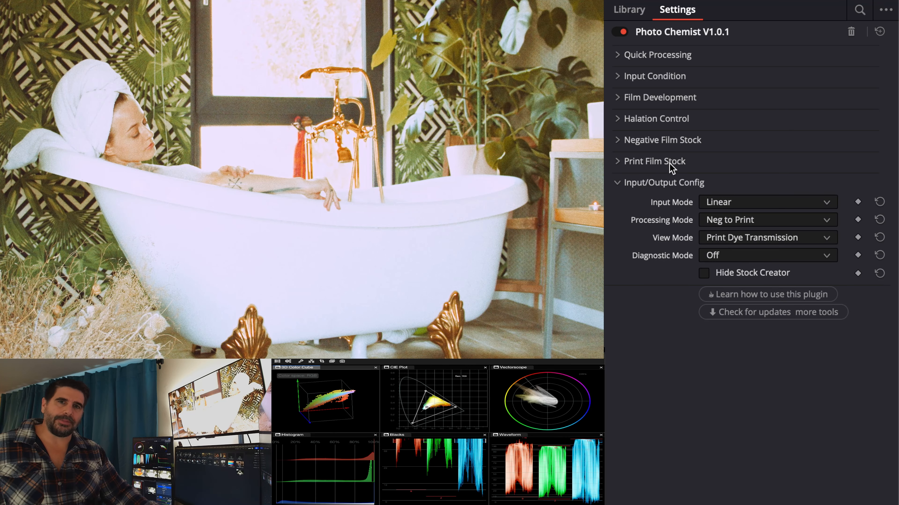
pyautogui.click(677, 141)
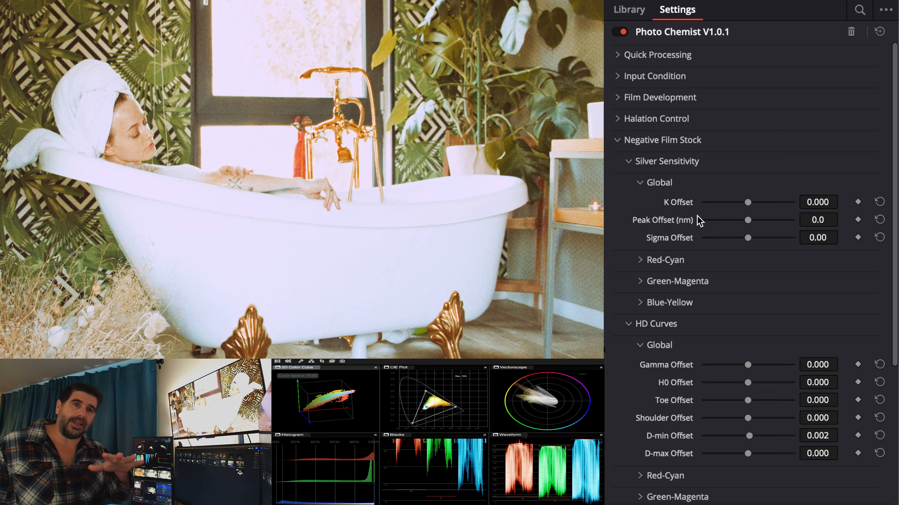
# - Collapse the negative stock's HD Curves group and expand its Red-Cyan silver sensitivity controls
pyautogui.click(655, 166)
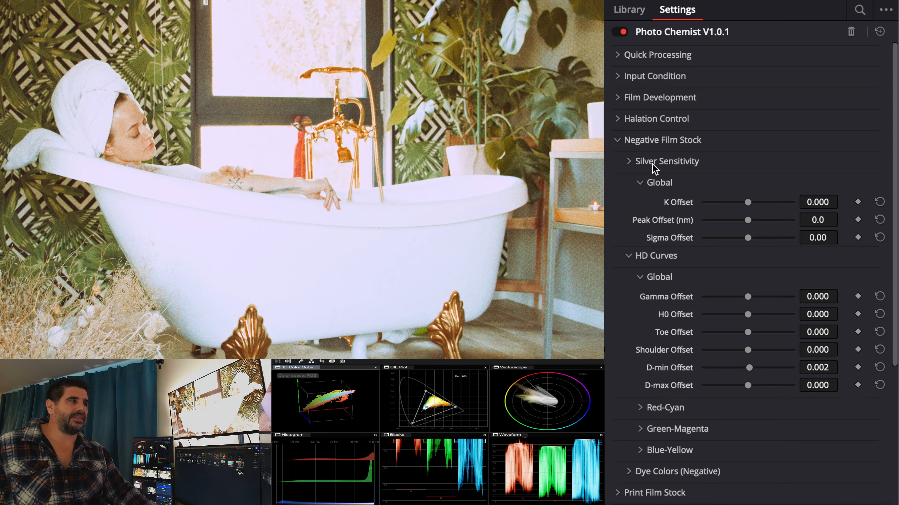
pyautogui.click(654, 165)
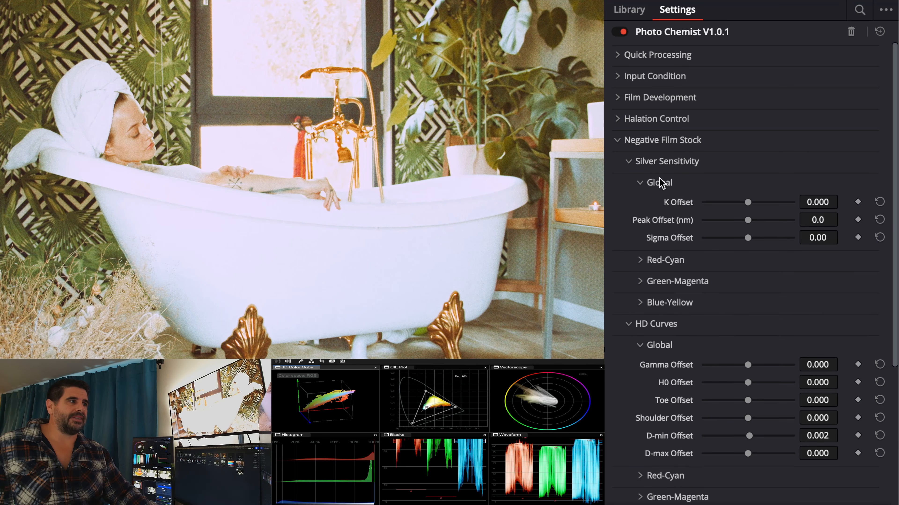
pyautogui.click(666, 324)
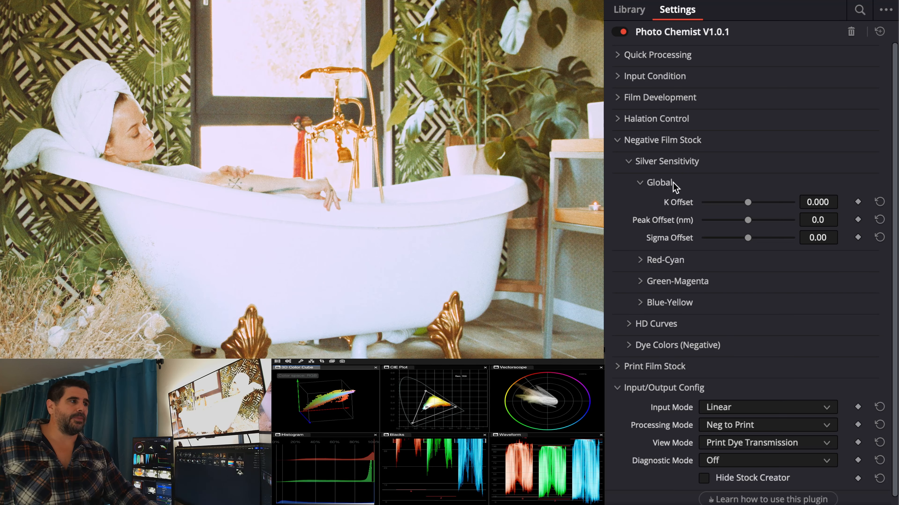
pyautogui.click(696, 264)
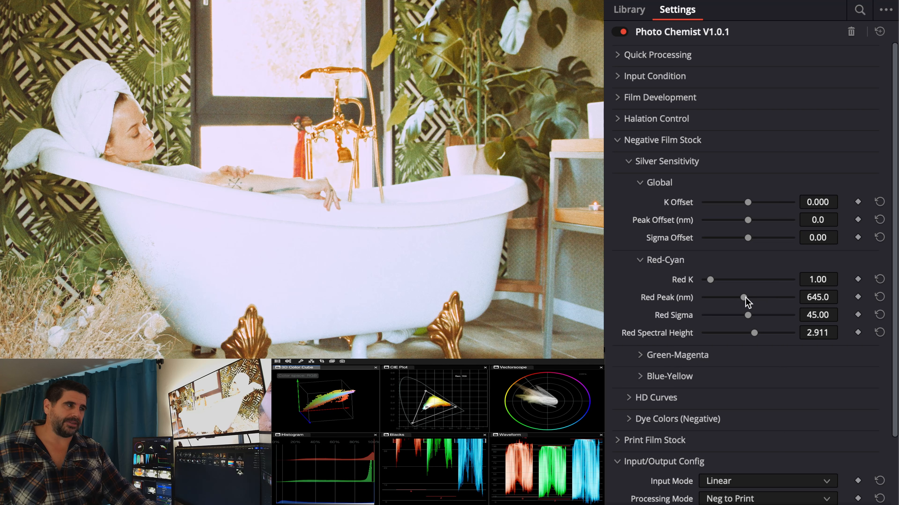
# - Open the Processing Mode, View Mode and Diagnostic Mode lists to review their options
pyautogui.scroll(-3, 747, 307)
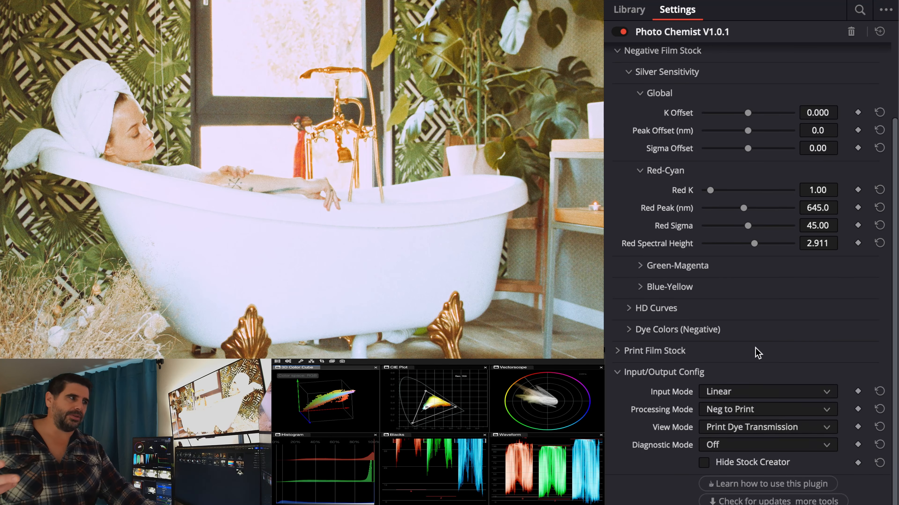
pyautogui.click(754, 411)
pyautogui.click(753, 410)
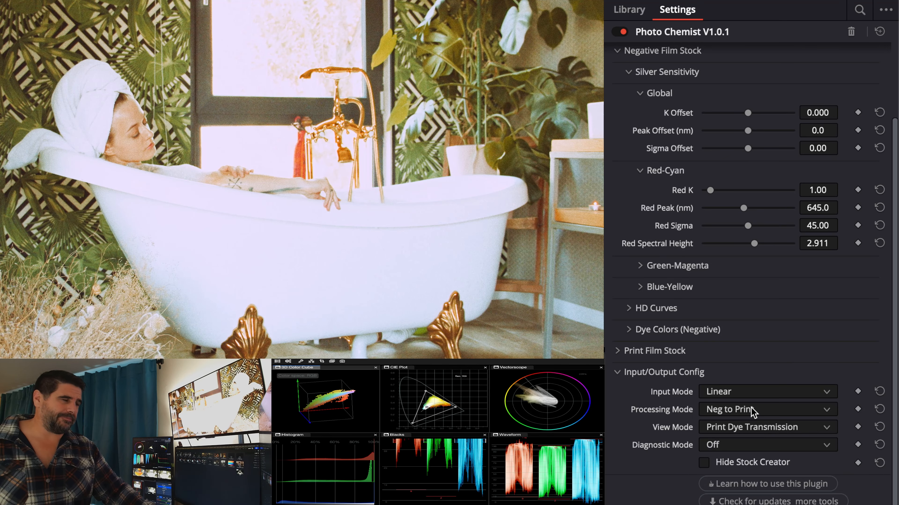
pyautogui.click(748, 427)
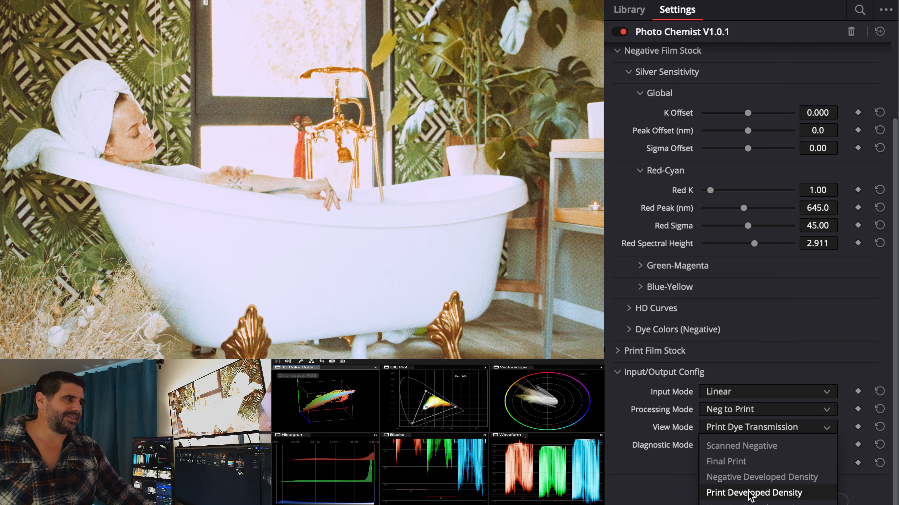
pyautogui.click(674, 428)
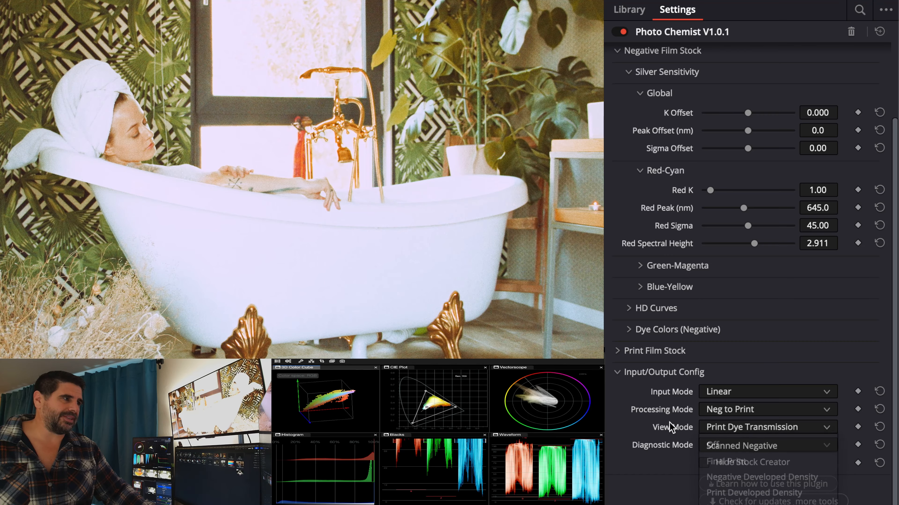
pyautogui.click(728, 445)
pyautogui.click(727, 431)
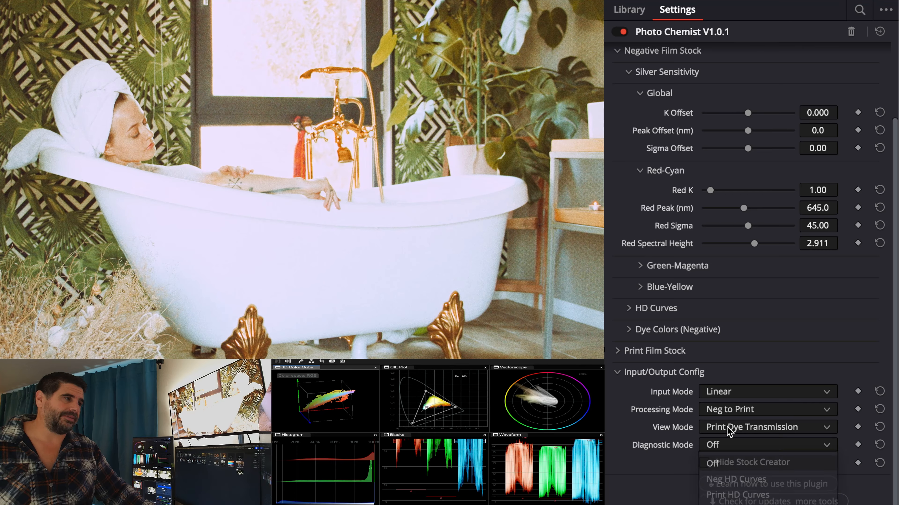
pyautogui.click(727, 430)
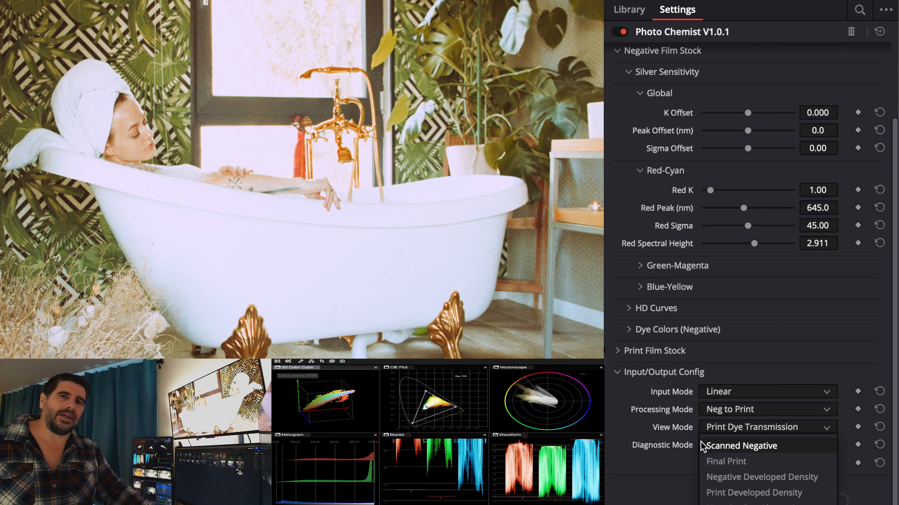
pyautogui.click(676, 459)
# - Switch the Diagnostic Mode to Neg HD Curves, then back to Off
pyautogui.click(712, 445)
pyautogui.click(727, 482)
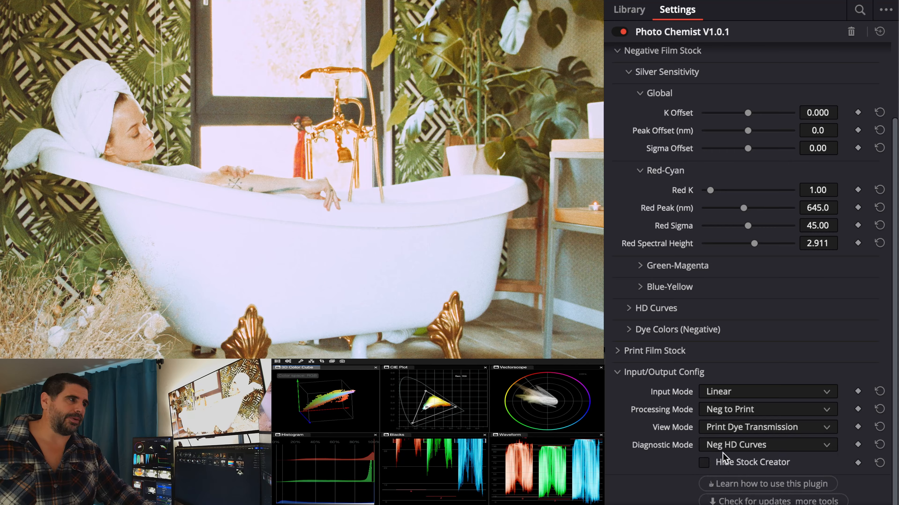
pyautogui.click(723, 450)
pyautogui.click(728, 465)
# - Set the View Mode to Negative Developed Density
pyautogui.click(735, 429)
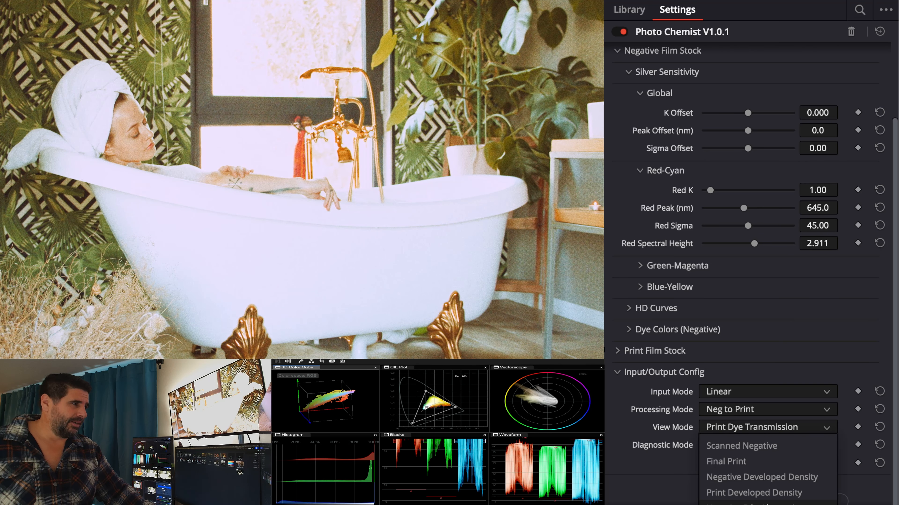
pyautogui.click(749, 477)
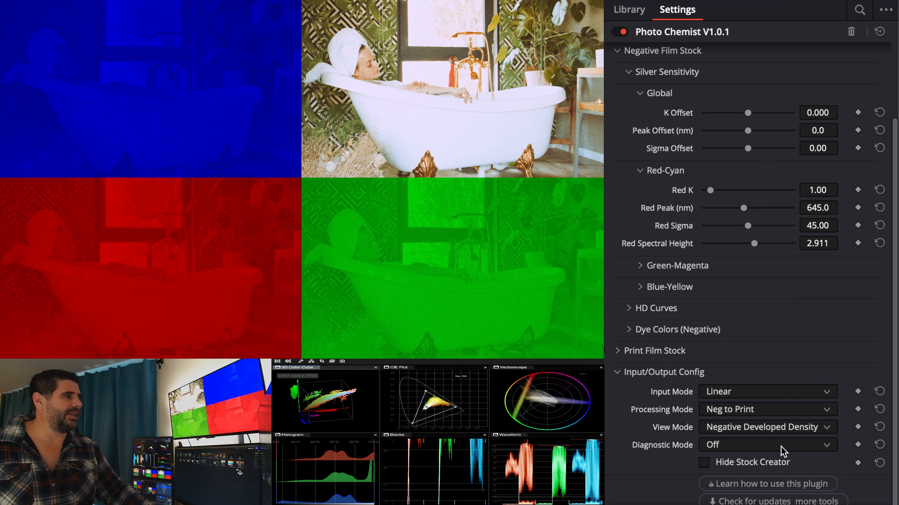
pyautogui.click(780, 428)
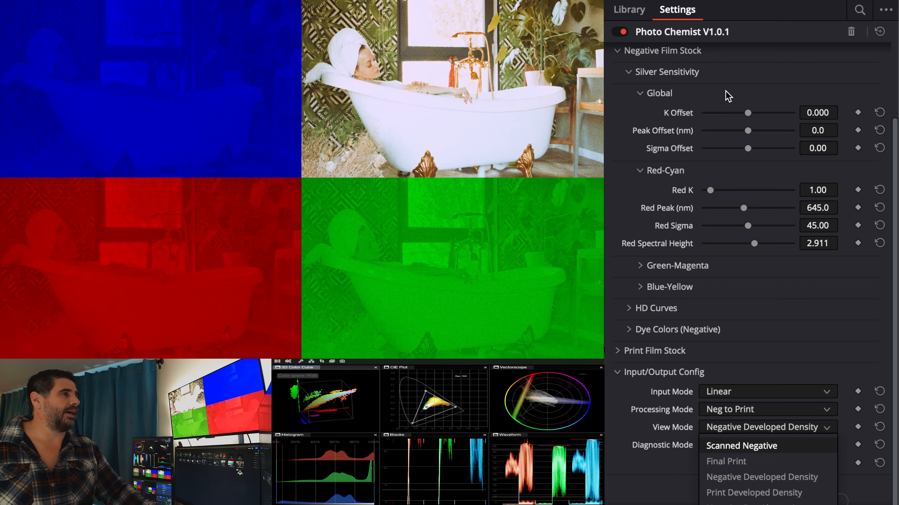
pyautogui.click(700, 84)
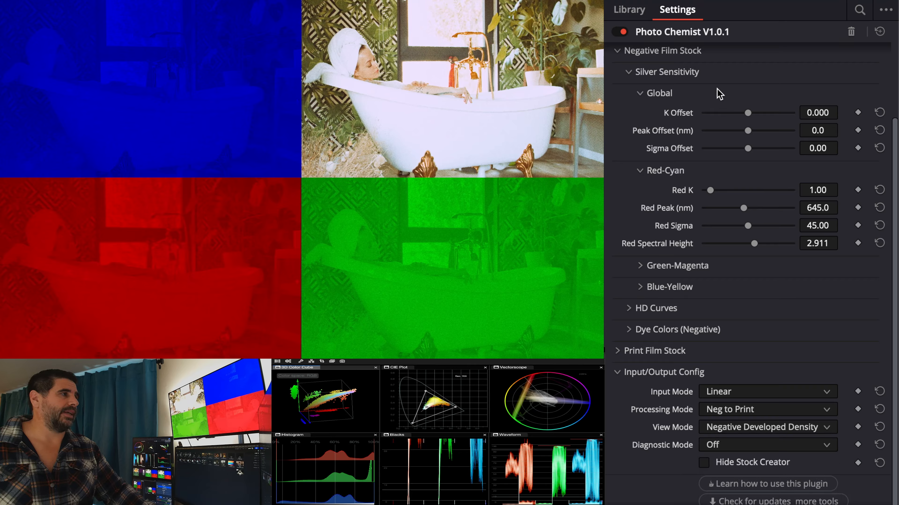
# - Raise the negative's Red K sensitivity to about 2.10
pyautogui.moveTo(710, 191); pyautogui.dragTo(729, 182)
pyautogui.moveTo(732, 176); pyautogui.dragTo(720, 196)
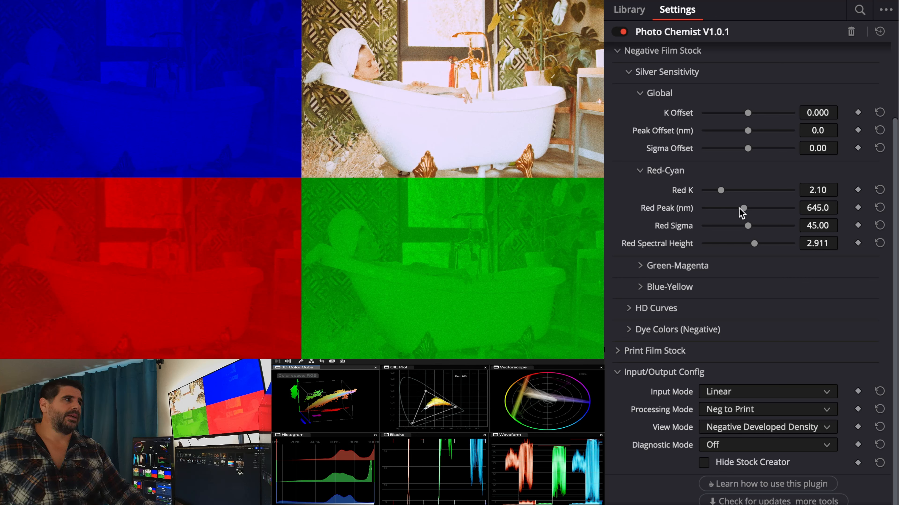
# - Set the Red Peak to about 673 nm and the Red Sigma to about 22.5
pyautogui.moveTo(747, 214); pyautogui.dragTo(767, 209)
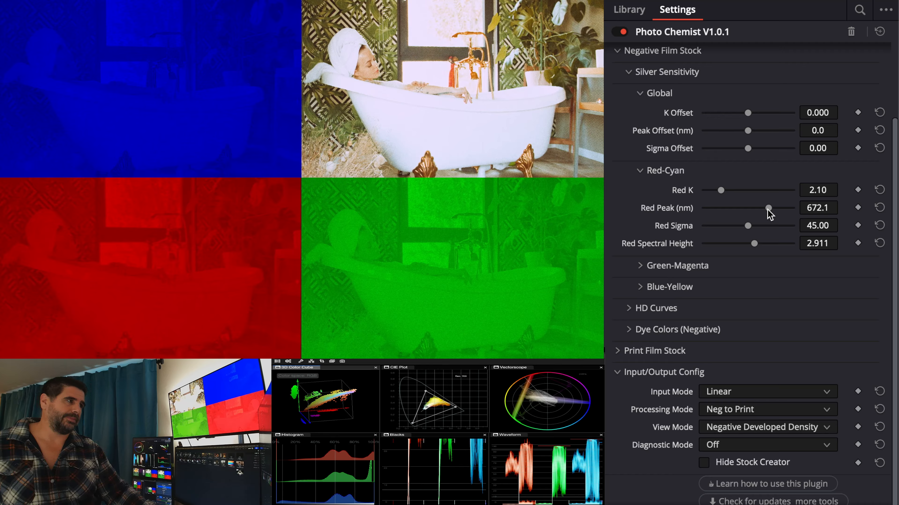
pyautogui.moveTo(767, 210); pyautogui.dragTo(717, 227)
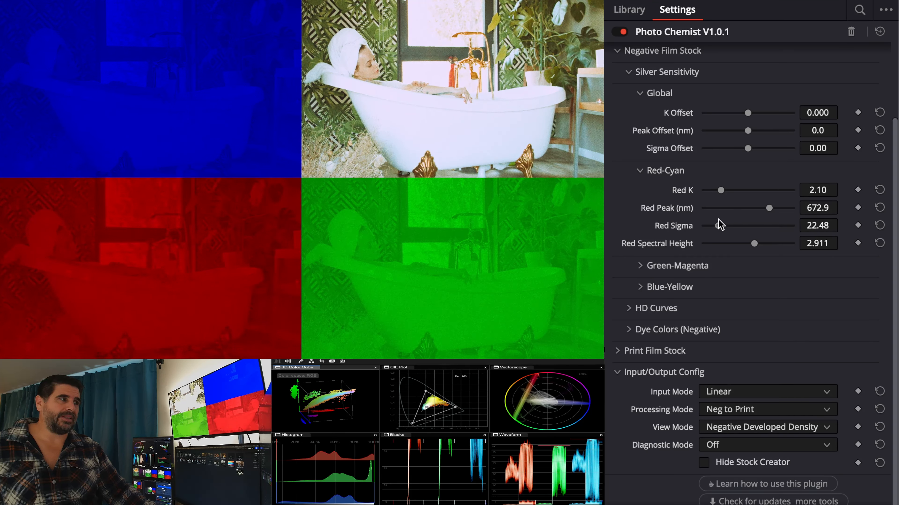
# - Lower the Red Sigma to about 18.14, then experiment with Red K and reset it to its default 1.00
pyautogui.moveTo(754, 244)
pyautogui.mouseDown()
pyautogui.moveTo(724, 244)
pyautogui.moveTo(774, 245)
pyautogui.moveTo(698, 246)
pyautogui.moveTo(771, 246)
pyautogui.moveTo(743, 245)
pyautogui.moveTo(756, 245)
pyautogui.mouseUp()
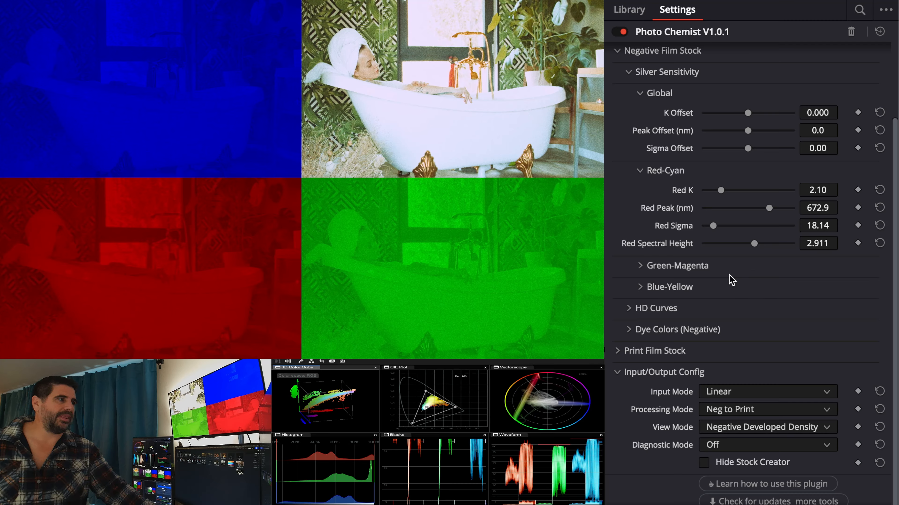
pyautogui.moveTo(718, 193)
pyautogui.mouseDown()
pyautogui.moveTo(742, 192)
pyautogui.moveTo(716, 193)
pyautogui.mouseUp()
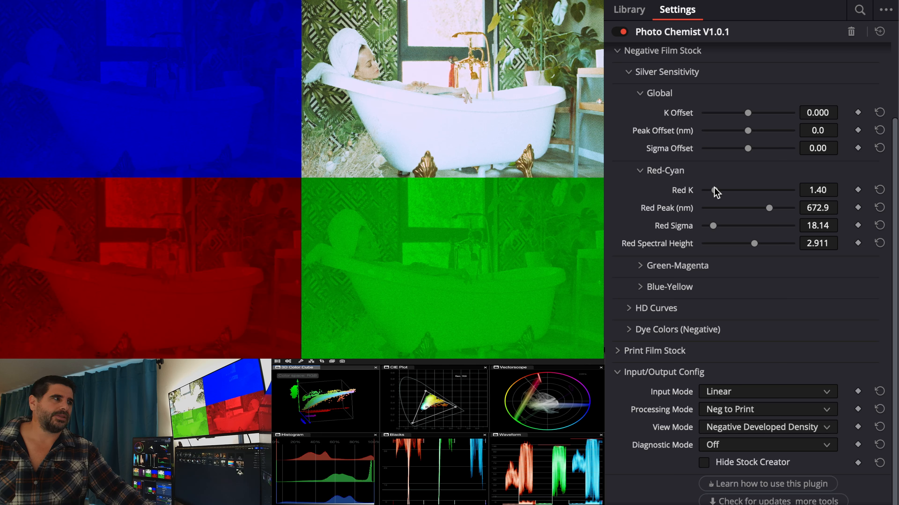
pyautogui.moveTo(716, 193); pyautogui.dragTo(717, 192)
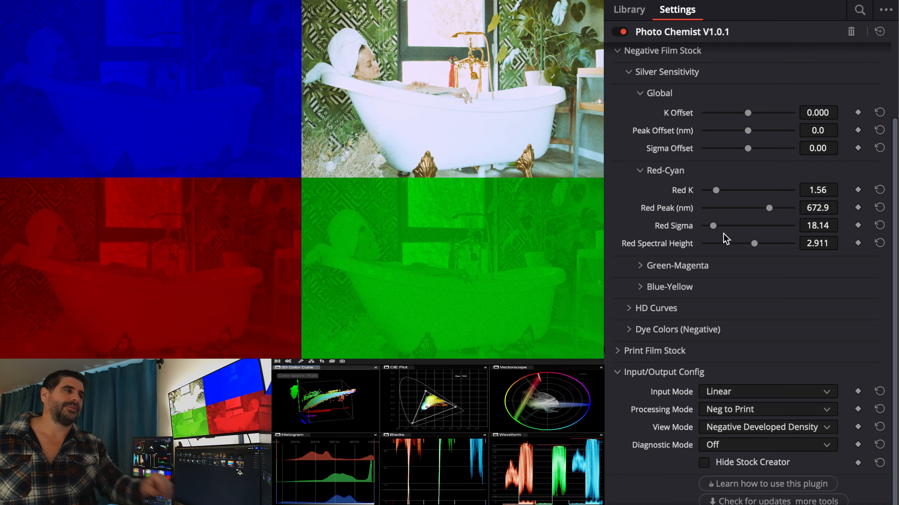
pyautogui.doubleClick(678, 192)
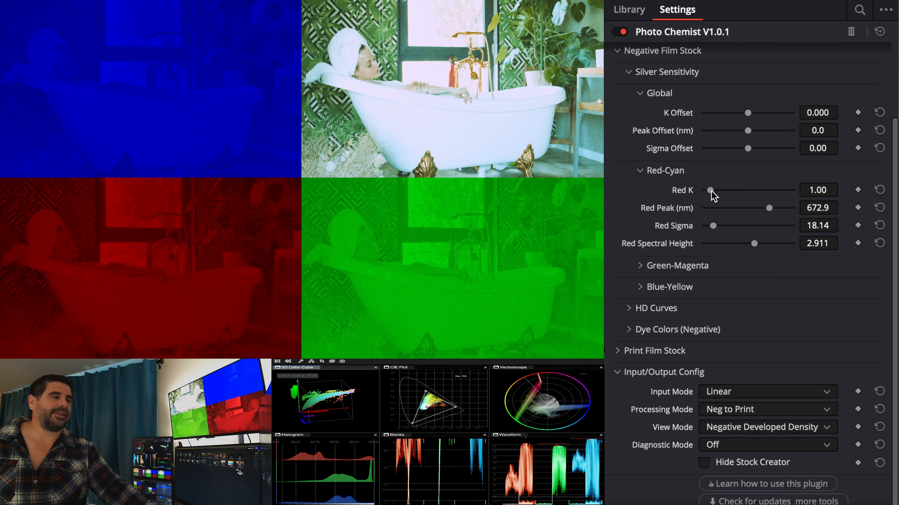
pyautogui.moveTo(711, 192); pyautogui.dragTo(711, 191)
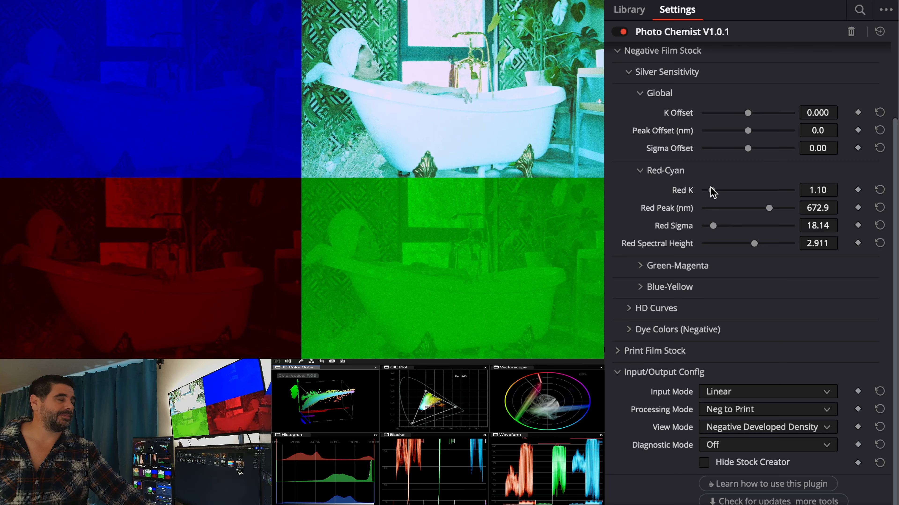
pyautogui.doubleClick(690, 189)
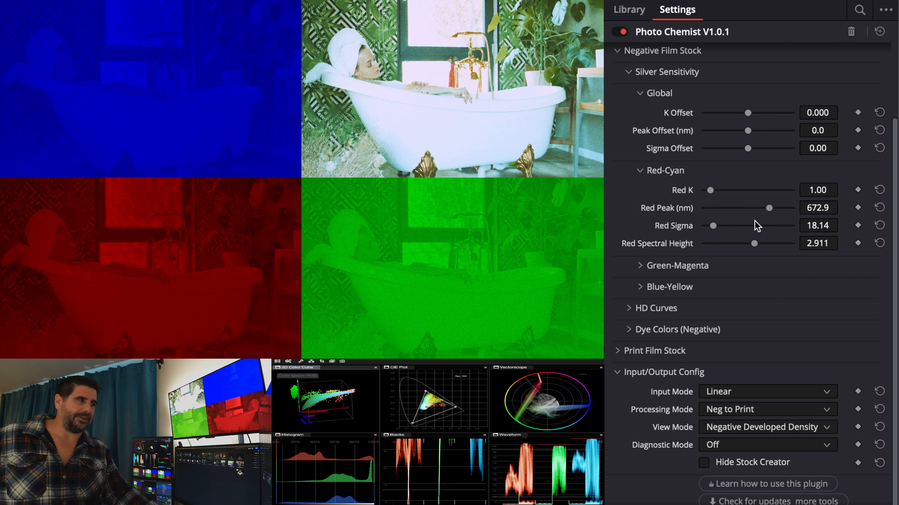
# - Open the Green-Magenta sensitivity group, try shifting the Green Peak, and reset it to 525.0
pyautogui.click(735, 270)
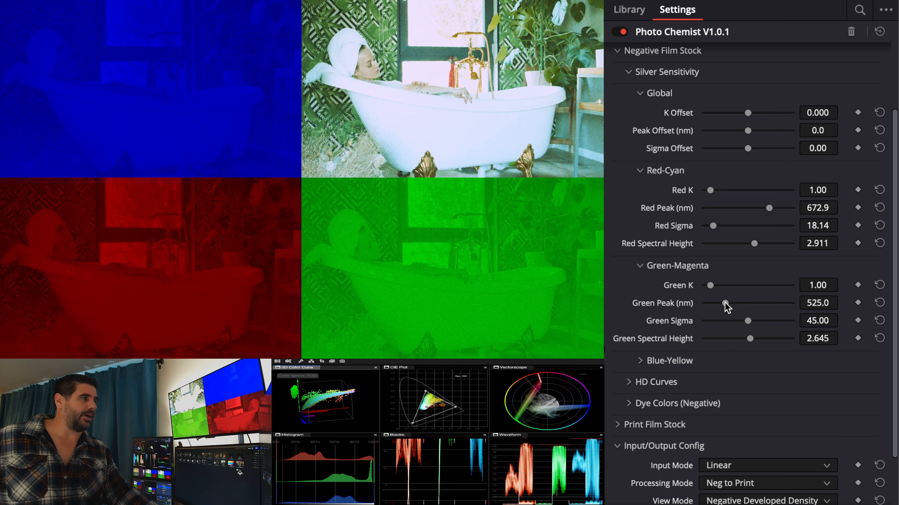
pyautogui.moveTo(725, 303)
pyautogui.mouseDown()
pyautogui.moveTo(748, 305)
pyautogui.moveTo(719, 303)
pyautogui.mouseUp()
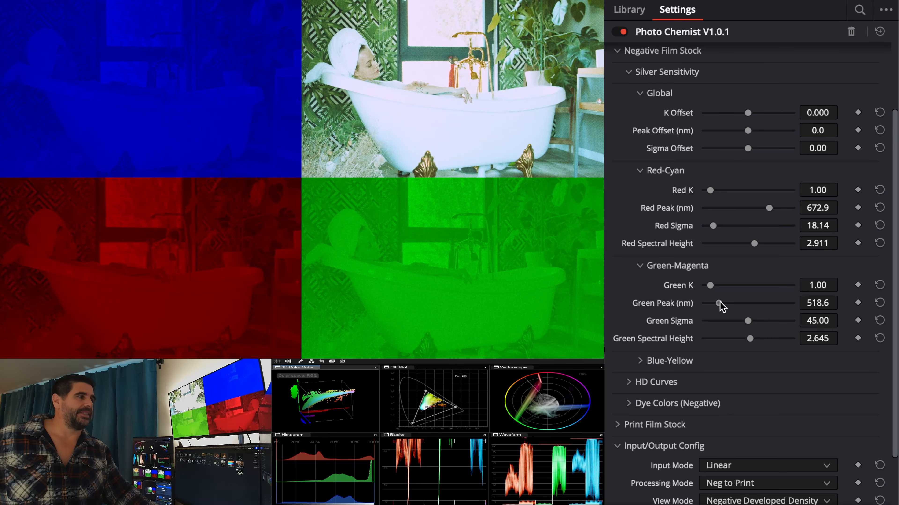
pyautogui.doubleClick(688, 307)
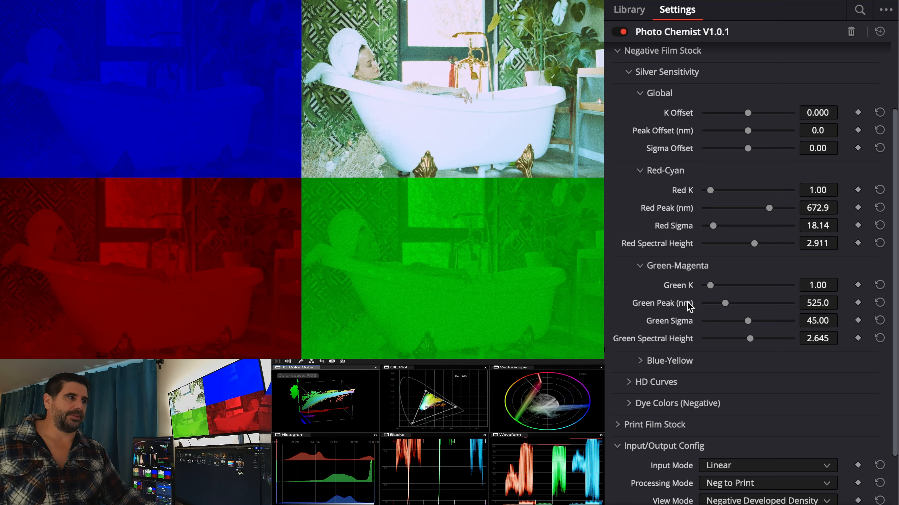
# - Expand the HD Curves section and collapse the Silver Sensitivity section
pyautogui.click(695, 386)
pyautogui.scroll(-2, 696, 379)
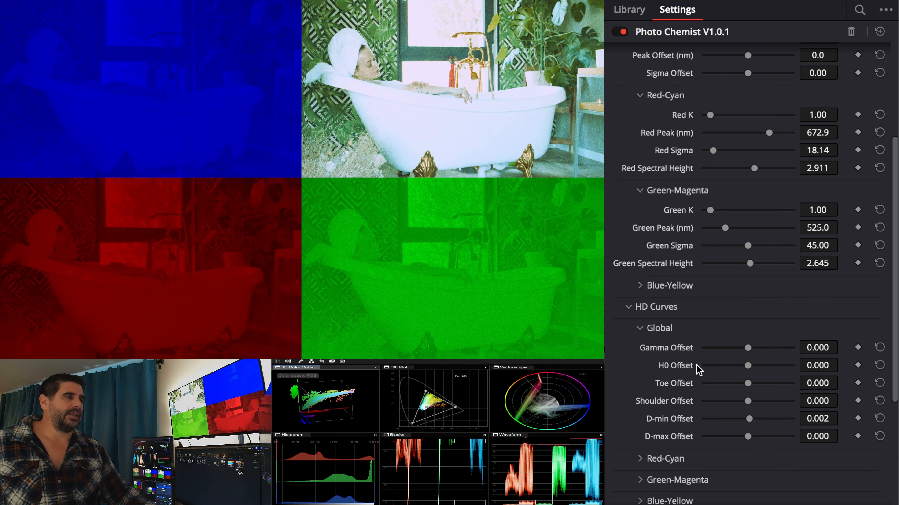
pyautogui.scroll(5, 640, 202)
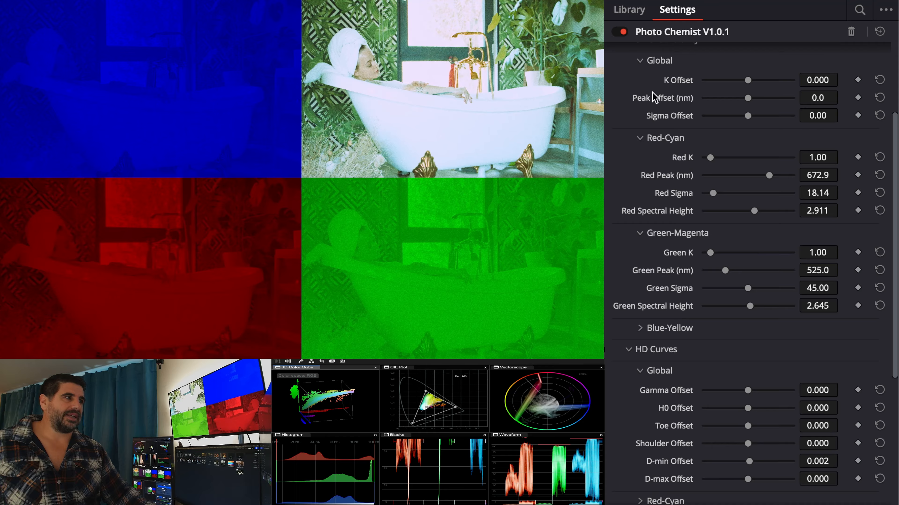
pyautogui.click(664, 160)
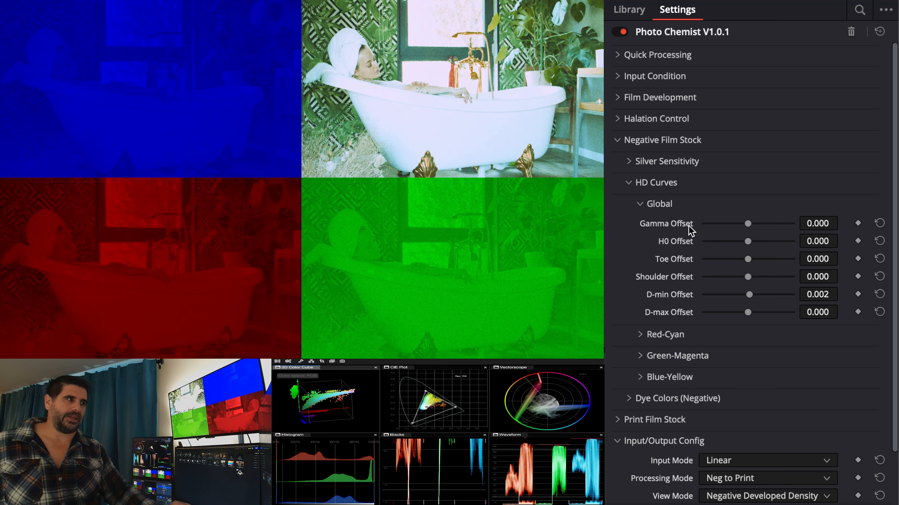
# - Expand the Red-Cyan HD curve and set Red Gamma about 1.853, Toe 0.186, Shoulder 0.295, D-min 0.043, D-max 3.295
pyautogui.click(720, 338)
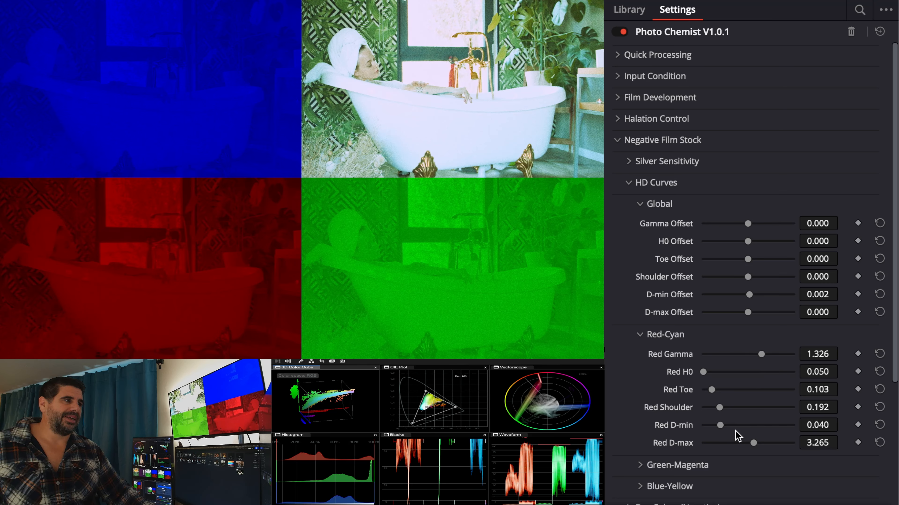
pyautogui.moveTo(722, 426); pyautogui.dragTo(764, 443)
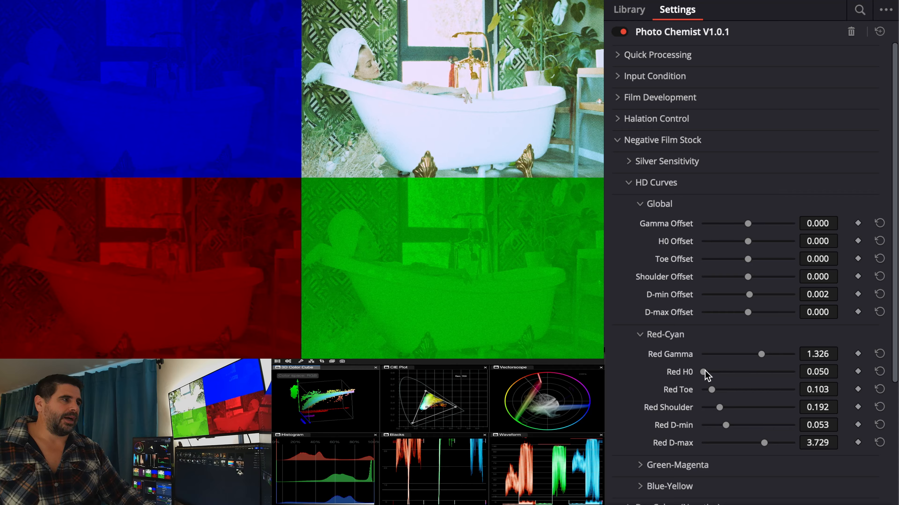
pyautogui.moveTo(762, 355)
pyautogui.mouseDown()
pyautogui.moveTo(743, 358)
pyautogui.moveTo(777, 353)
pyautogui.moveTo(734, 353)
pyautogui.moveTo(767, 350)
pyautogui.mouseUp()
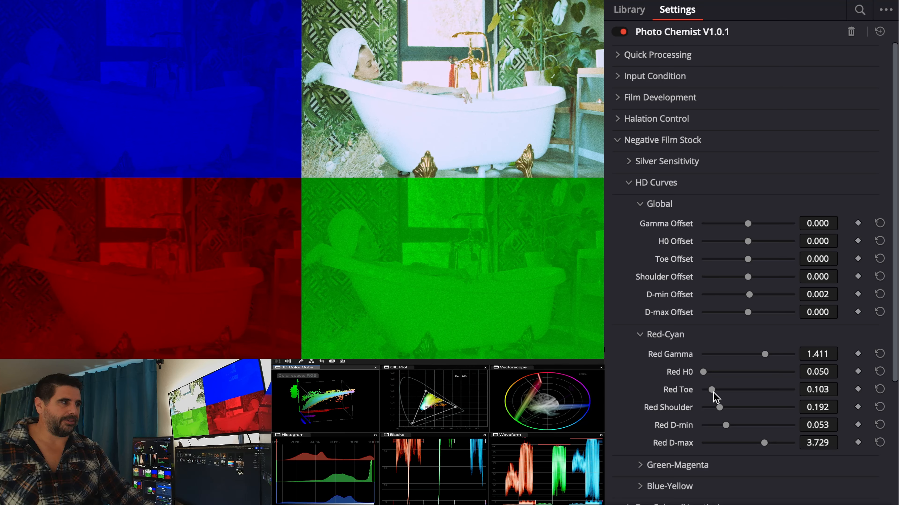
pyautogui.moveTo(711, 389); pyautogui.dragTo(754, 447)
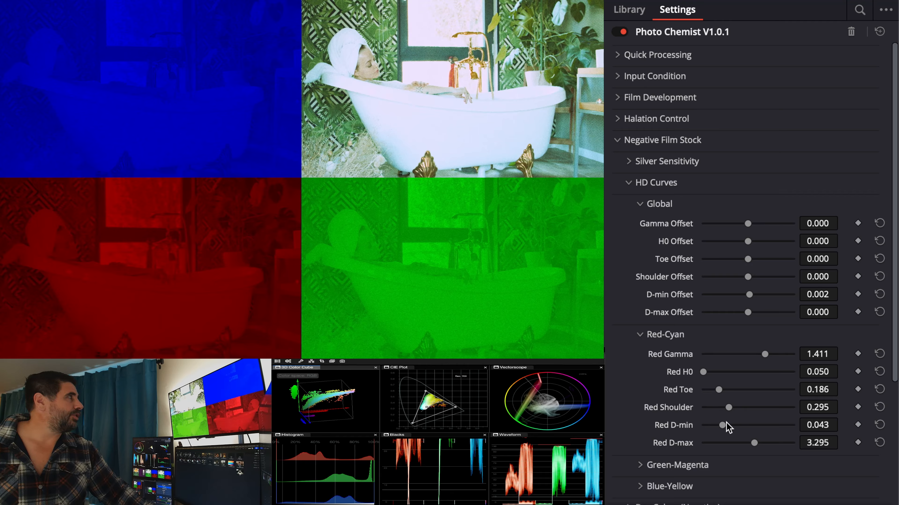
pyautogui.moveTo(766, 357); pyautogui.dragTo(787, 356)
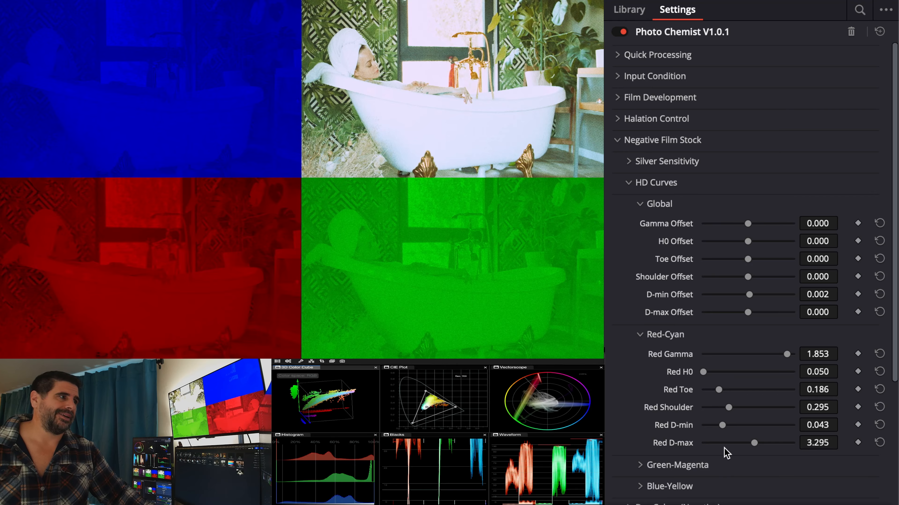
# - Expand the Green-Magenta HD curve group and the Dye Colors (Negative) section
pyautogui.scroll(-3, 728, 453)
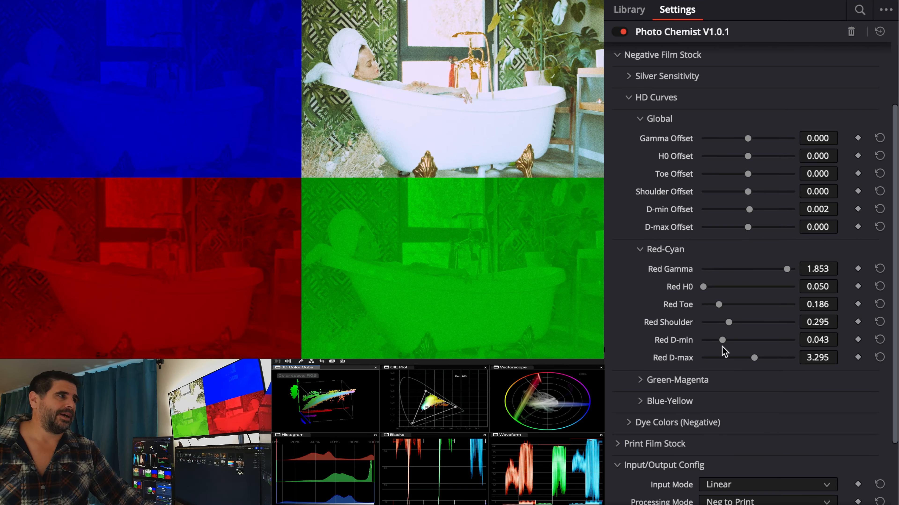
pyautogui.click(696, 381)
pyautogui.scroll(-4, 706, 375)
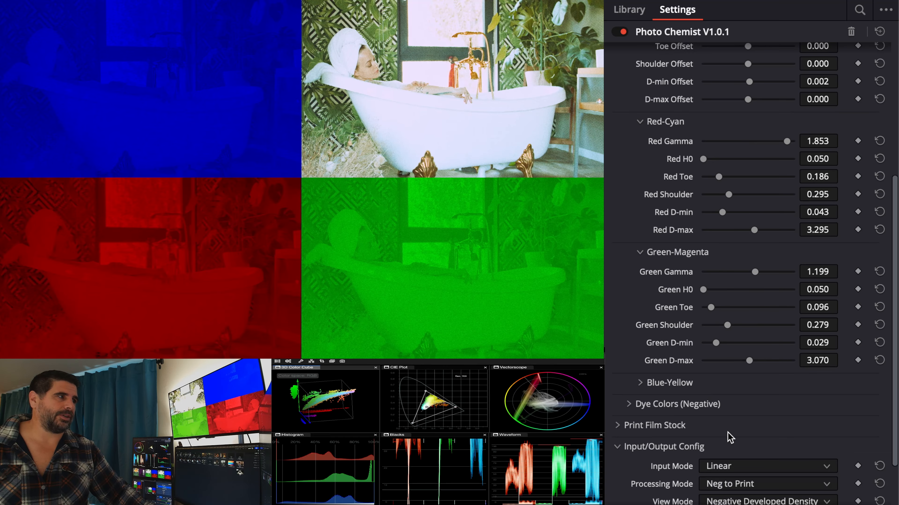
pyautogui.click(734, 408)
# - Set the global Gamma Offset to about -0.581, the Toe Offset to about -0.035, and Red Gamma to about 1.705
pyautogui.scroll(4, 725, 407)
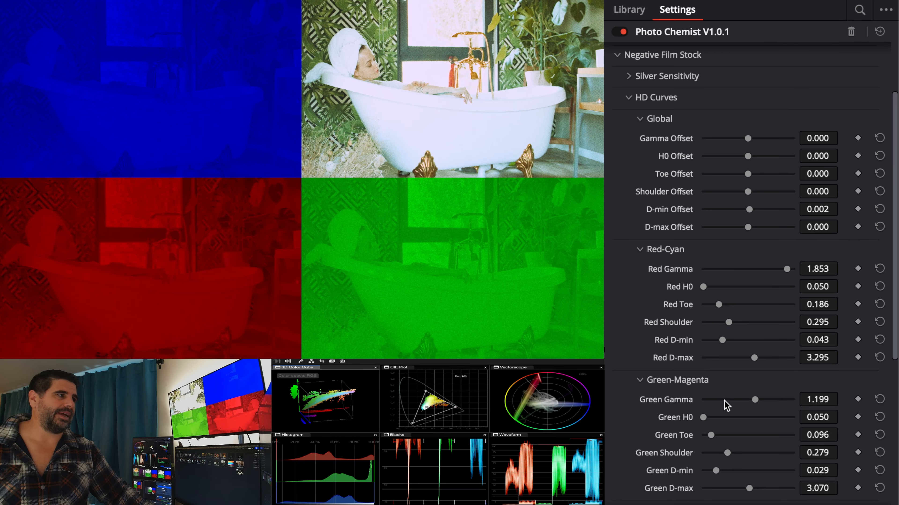
pyautogui.moveTo(748, 139); pyautogui.dragTo(718, 142)
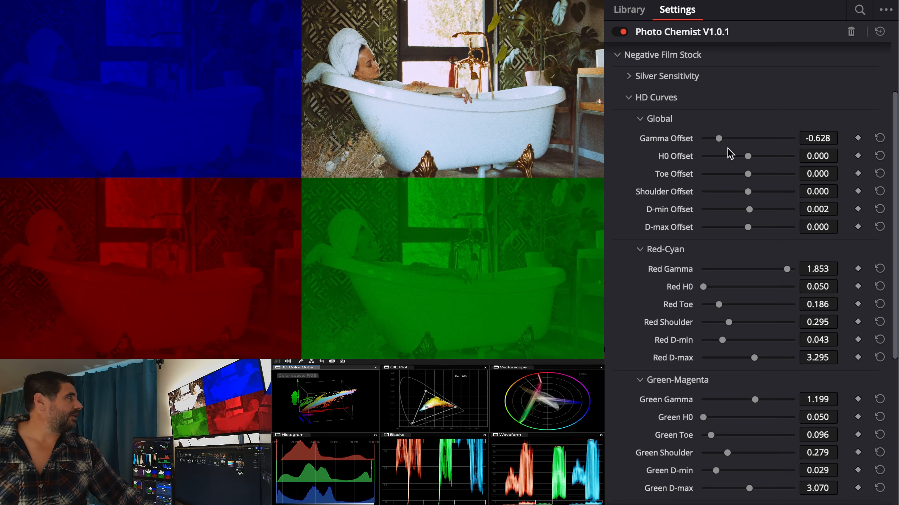
pyautogui.moveTo(786, 270)
pyautogui.mouseDown()
pyautogui.moveTo(770, 269)
pyautogui.moveTo(780, 269)
pyautogui.mouseUp()
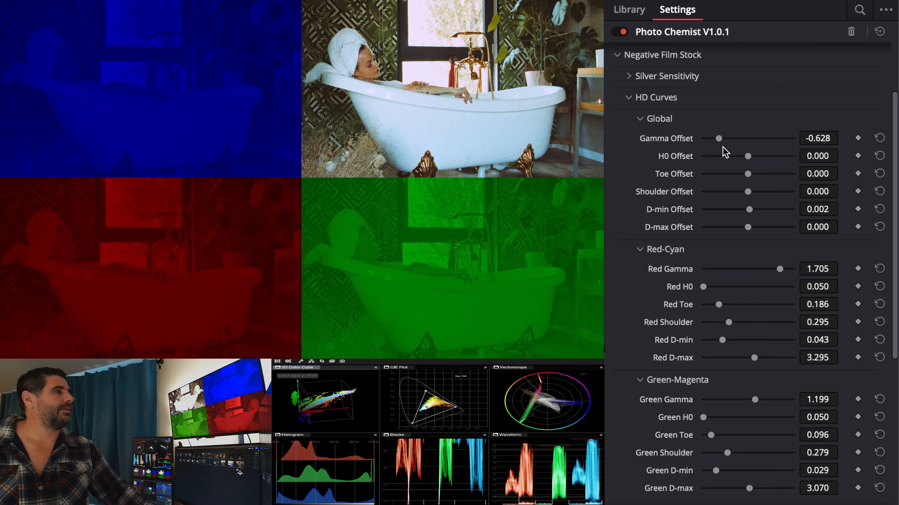
pyautogui.moveTo(722, 140)
pyautogui.mouseDown()
pyautogui.moveTo(730, 140)
pyautogui.moveTo(720, 140)
pyautogui.mouseUp()
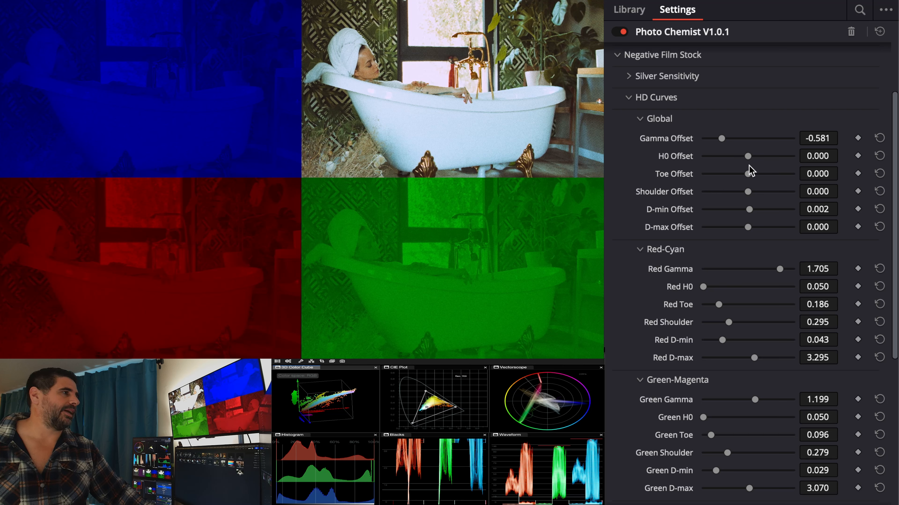
pyautogui.moveTo(748, 172)
pyautogui.mouseDown()
pyautogui.moveTo(726, 173)
pyautogui.moveTo(753, 173)
pyautogui.moveTo(745, 173)
pyautogui.mouseUp()
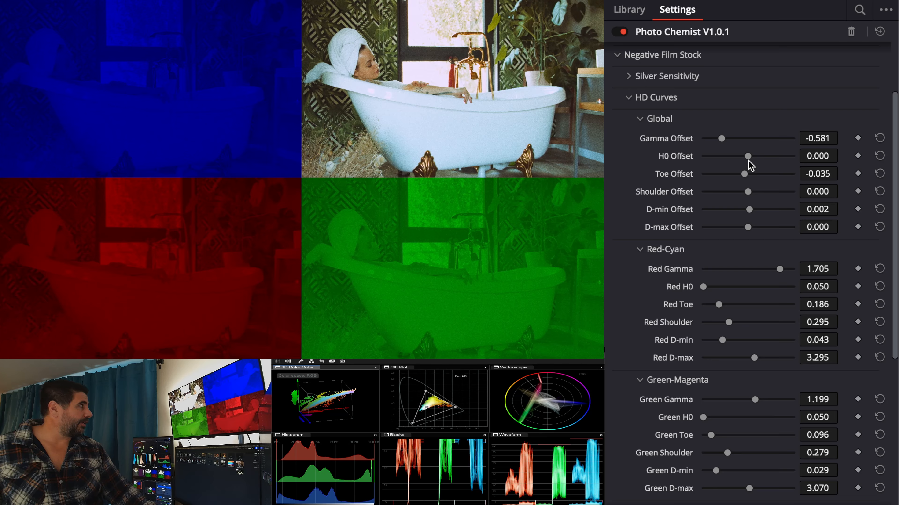
# - Collapse the HD Curves section and open the Red Dye parameters under Dye Colors (Negative)
pyautogui.scroll(-5, 753, 177)
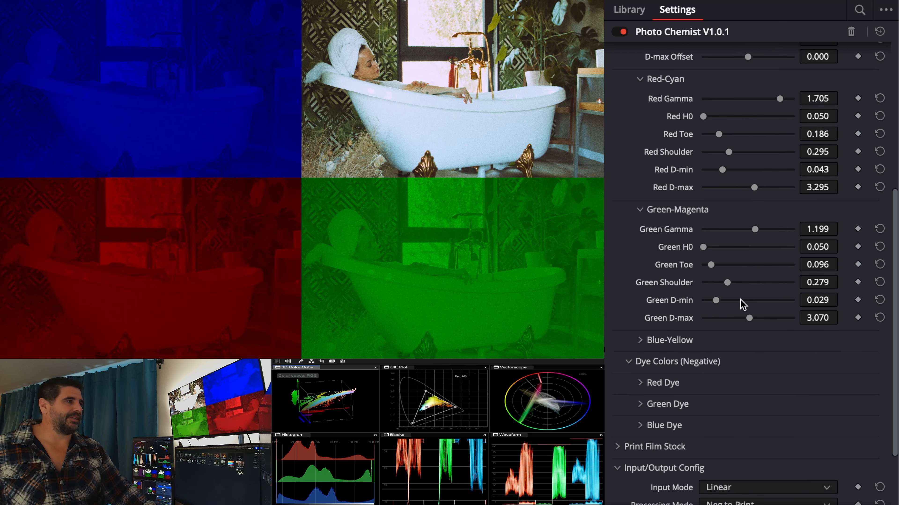
pyautogui.click(717, 364)
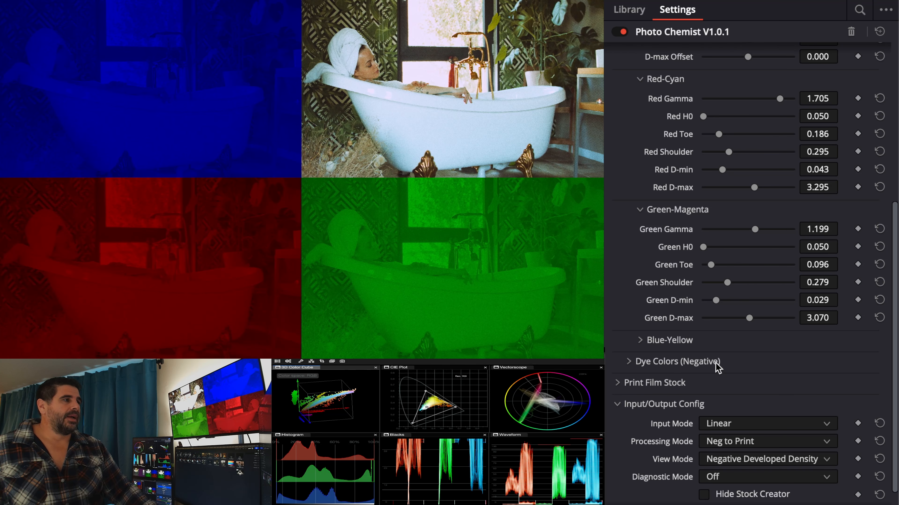
pyautogui.scroll(6, 672, 283)
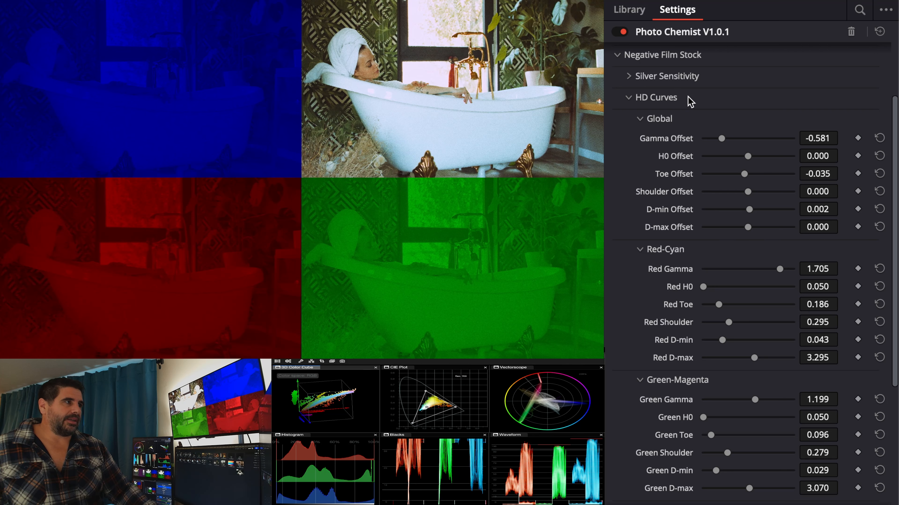
pyautogui.click(688, 99)
pyautogui.click(693, 204)
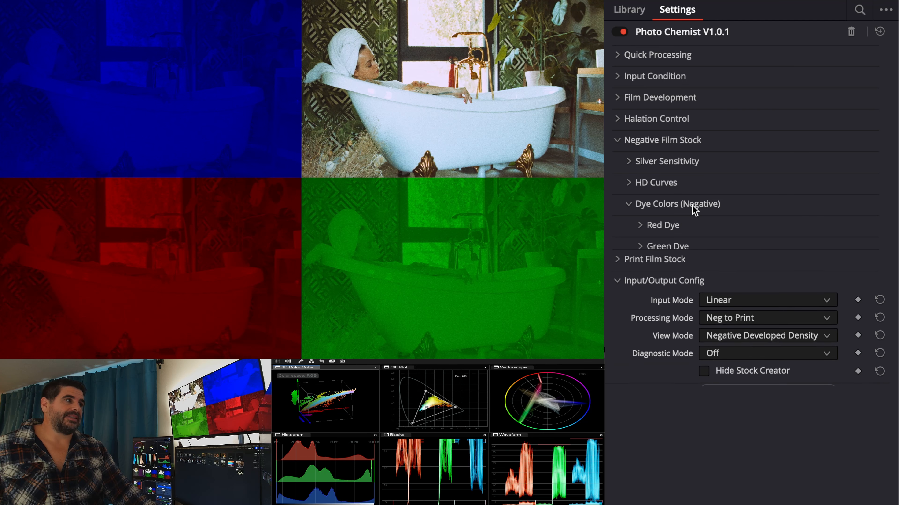
pyautogui.click(700, 233)
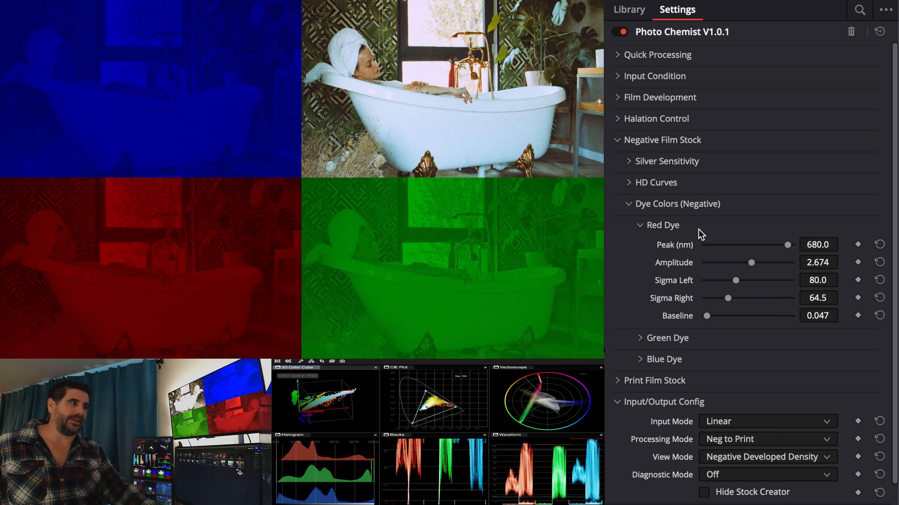
# - Set the View Mode to Negative Dye Absorption
pyautogui.click(754, 458)
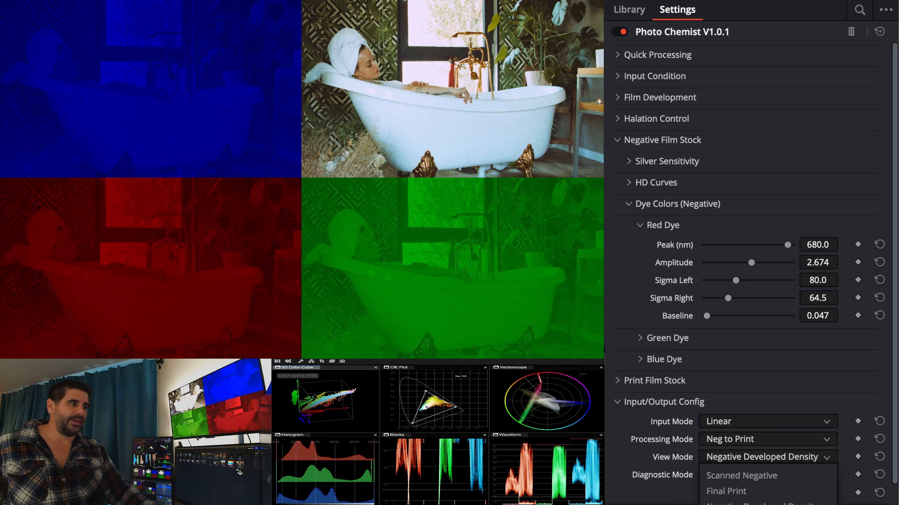
pyautogui.click(761, 504)
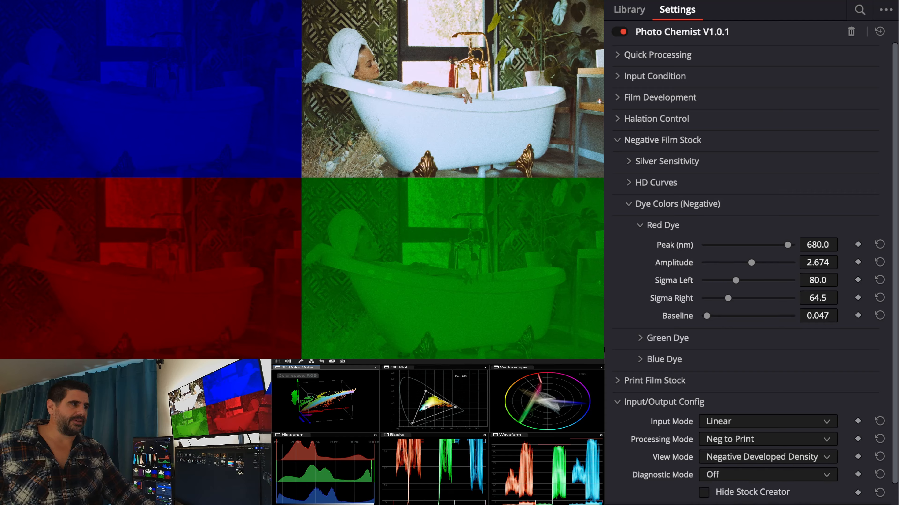
pyautogui.click(765, 459)
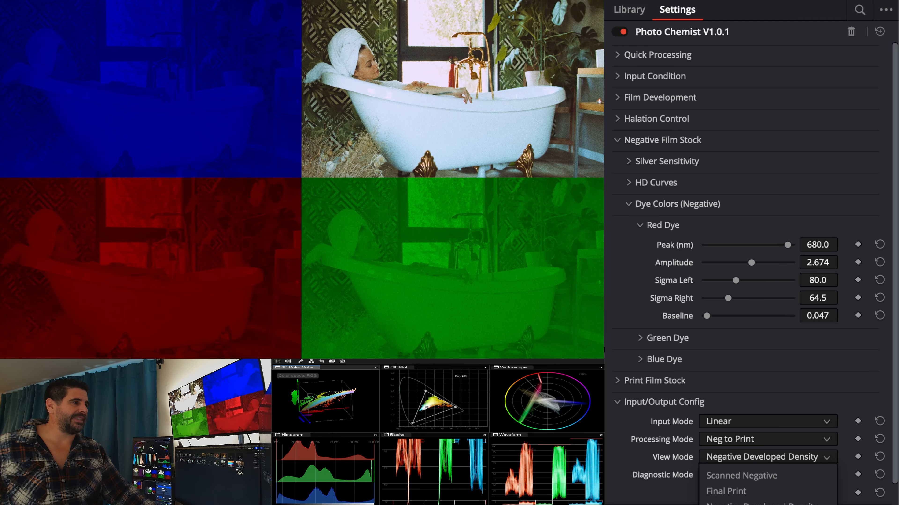
pyautogui.click(761, 504)
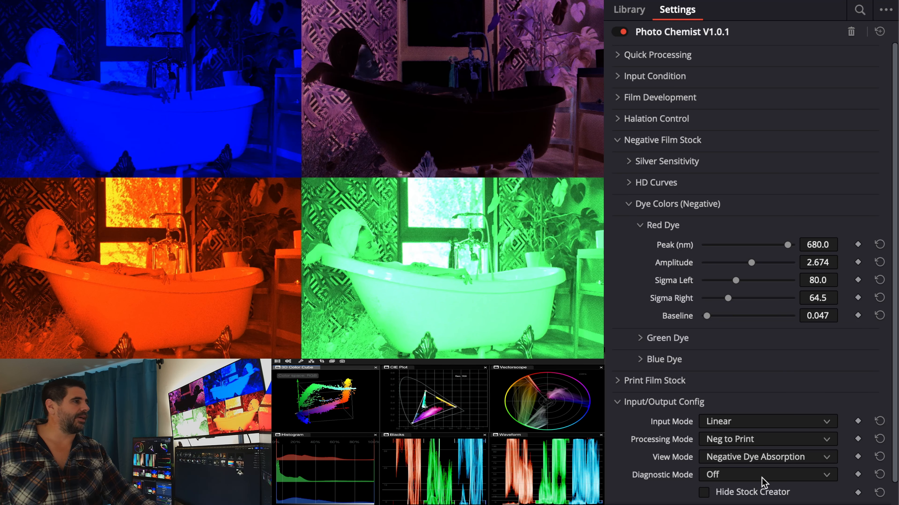
# - Switch the View Mode to Negative Dye Transmission
pyautogui.click(766, 460)
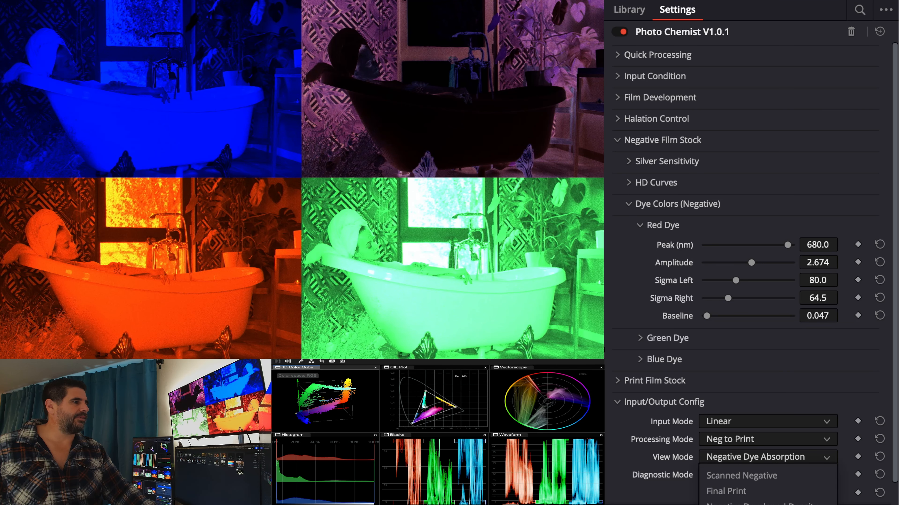
pyautogui.click(761, 504)
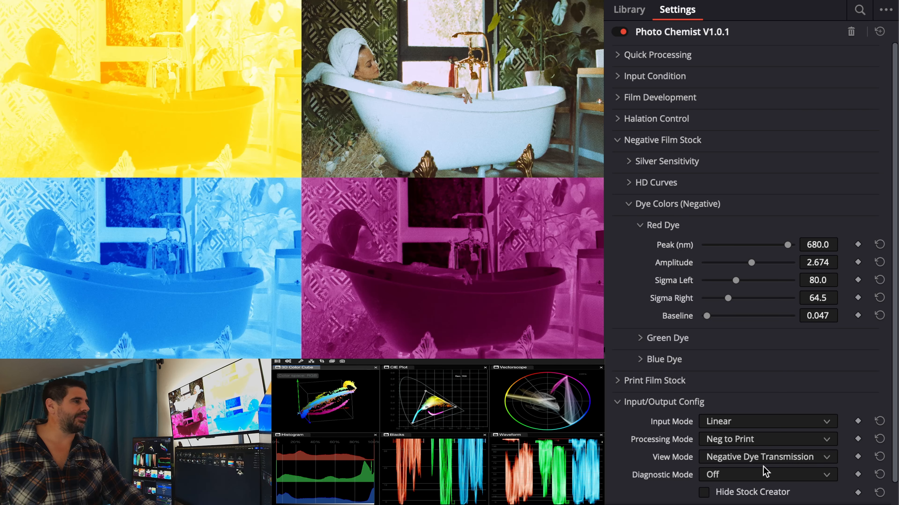
# - Set the View Mode to Negative Dye Absorption
pyautogui.click(762, 460)
pyautogui.click(763, 504)
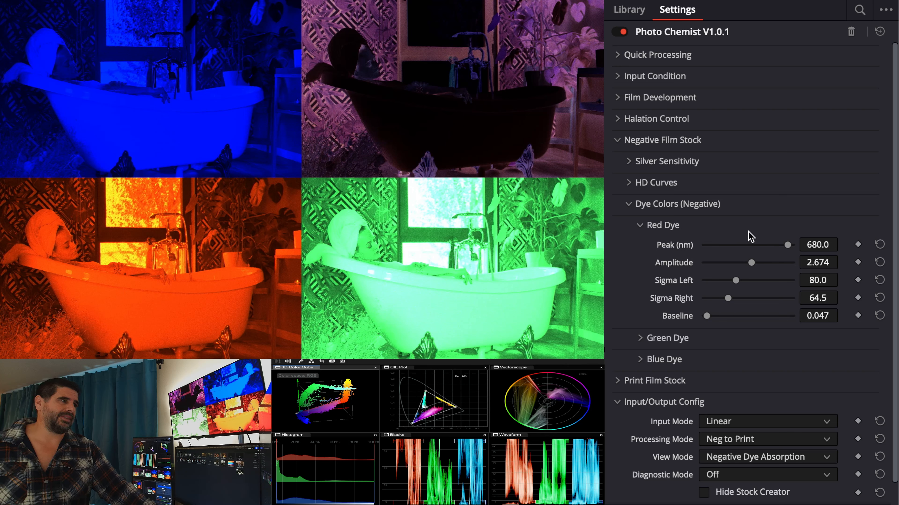
# - Adjust the Red Dye to a peak of about 665.1 nm, amplitude 3.450, Sigma Left 82.2, Sigma Right 48.3 and baseline 0.186
pyautogui.moveTo(787, 245)
pyautogui.mouseDown()
pyautogui.moveTo(771, 247)
pyautogui.moveTo(783, 246)
pyautogui.mouseUp()
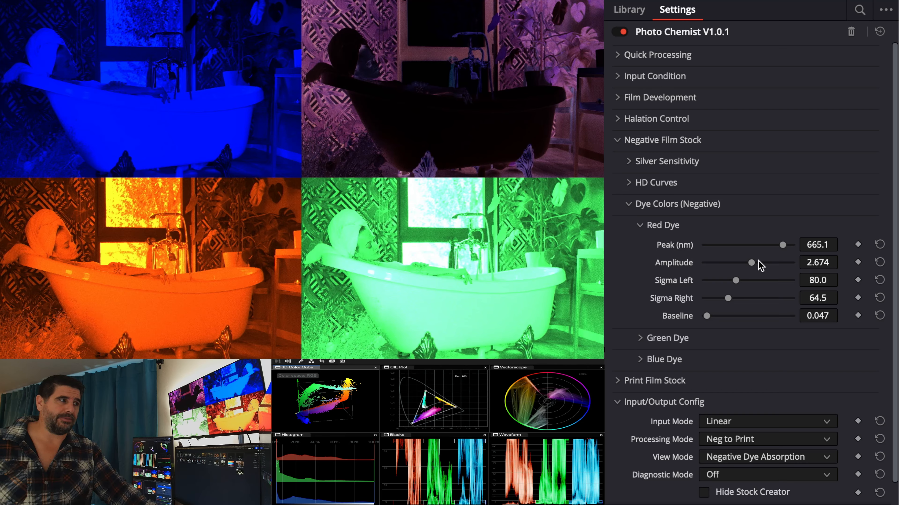
pyautogui.moveTo(752, 265)
pyautogui.mouseDown()
pyautogui.moveTo(775, 263)
pyautogui.moveTo(743, 261)
pyautogui.moveTo(775, 263)
pyautogui.moveTo(765, 264)
pyautogui.mouseUp()
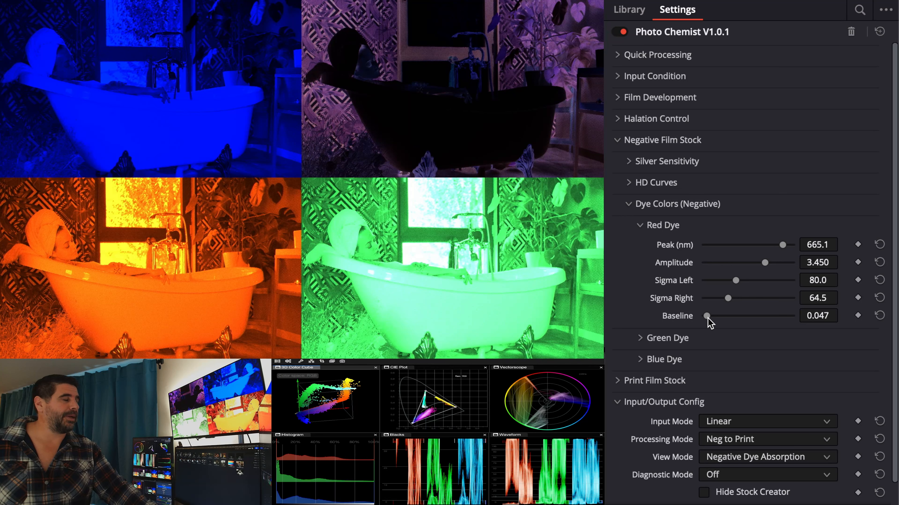
pyautogui.moveTo(709, 323); pyautogui.dragTo(740, 282)
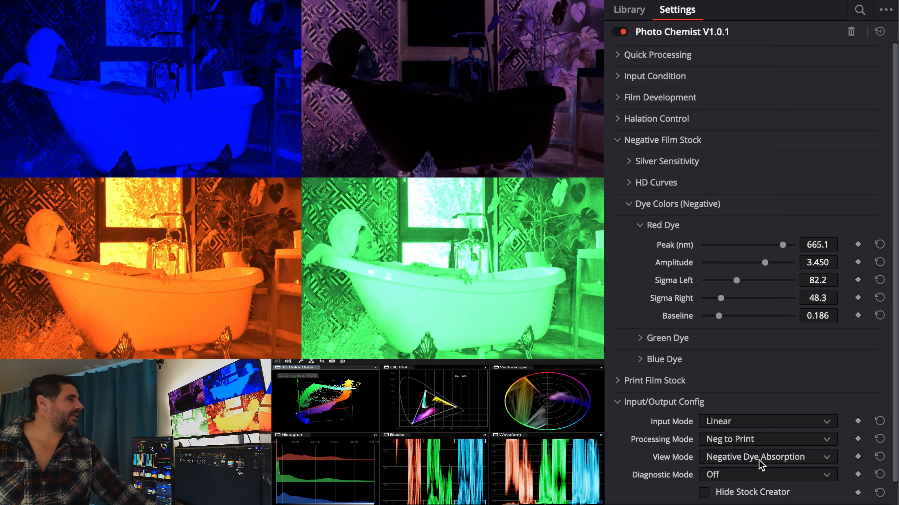
# - Switch the View Mode to Negative Dye Transmission
pyautogui.click(759, 461)
pyautogui.click(763, 504)
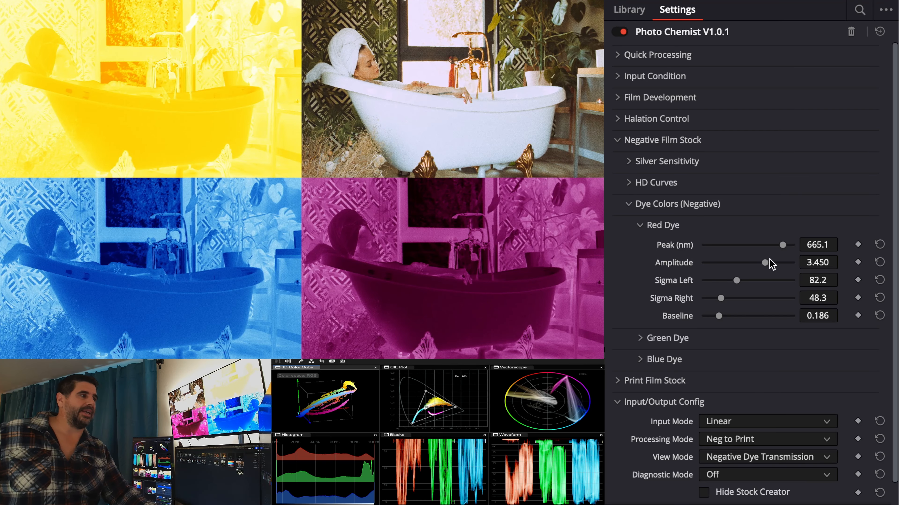
# - Expand the Quick Processing section and set Red Printer Points to about 21.71
pyautogui.click(698, 76)
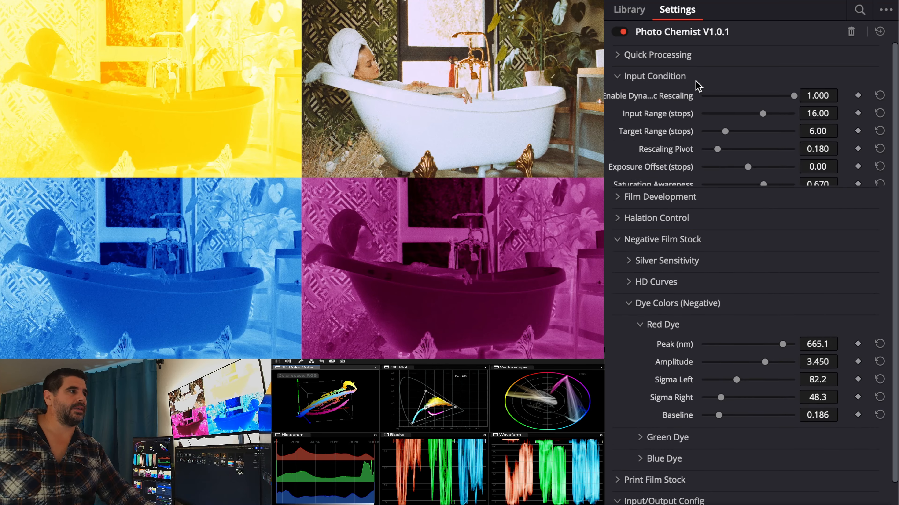
pyautogui.click(696, 74)
pyautogui.click(698, 58)
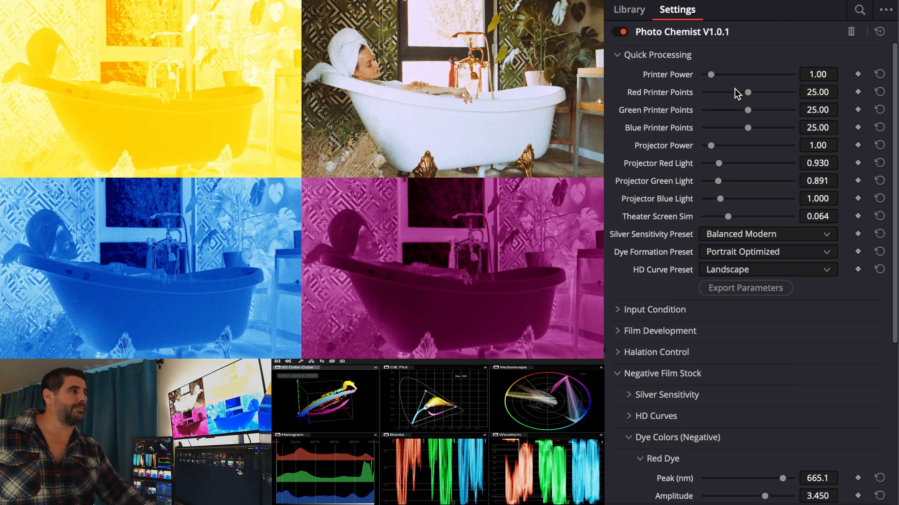
pyautogui.moveTo(747, 93); pyautogui.dragTo(742, 93)
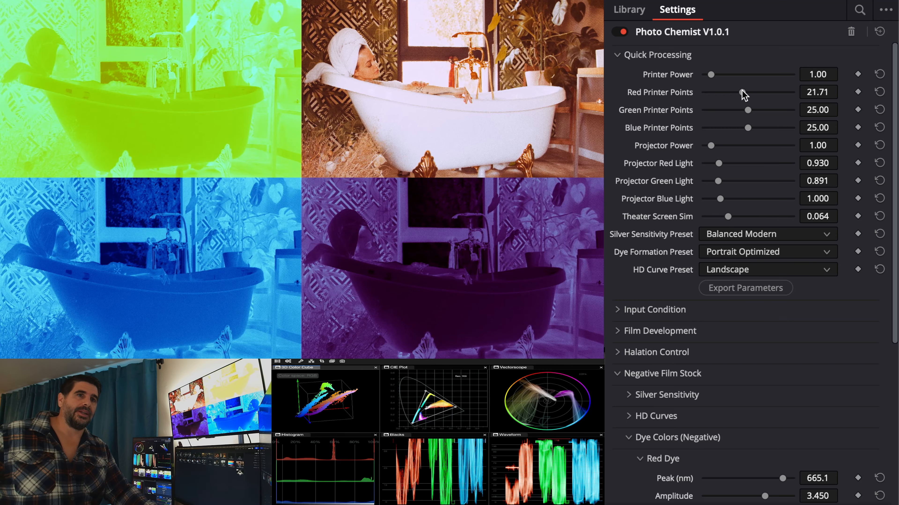
# - Lower the Red Dye amplitude to about 2.326
pyautogui.scroll(-5, 684, 414)
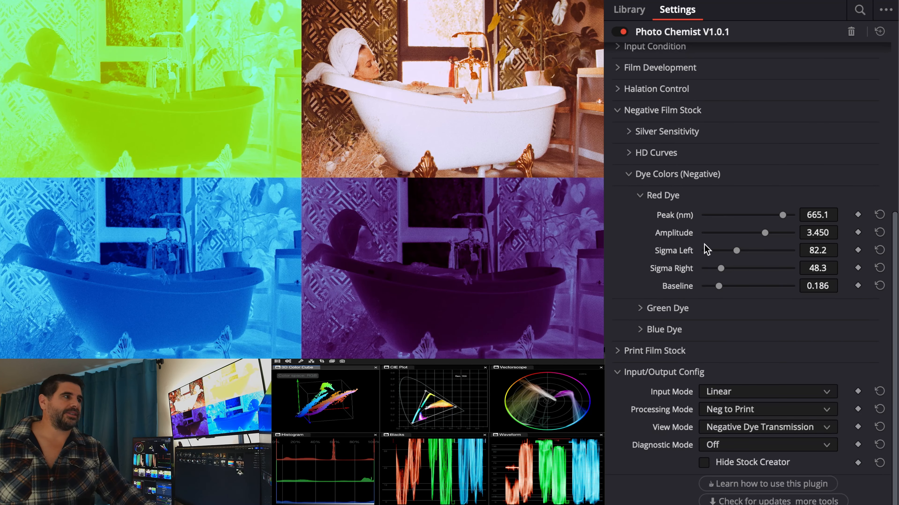
pyautogui.moveTo(765, 239); pyautogui.dragTo(746, 234)
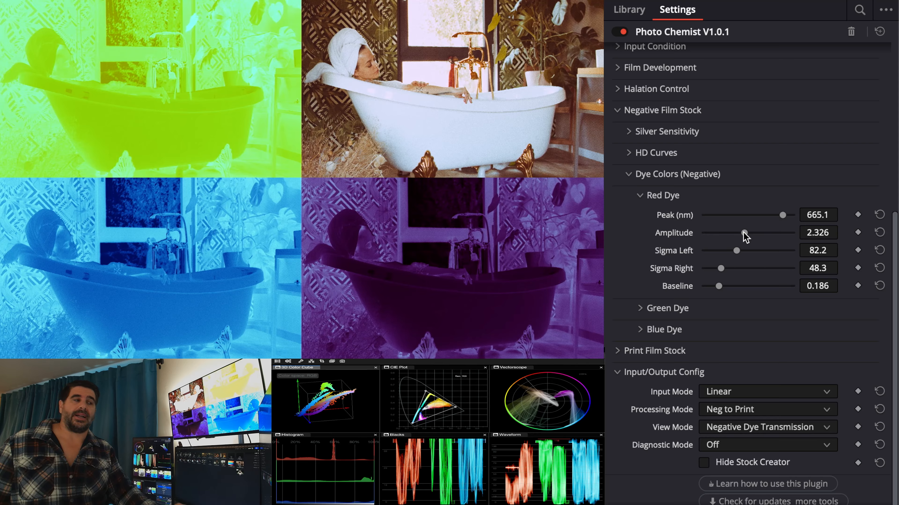
# - Toggle the View Mode to Negative Dye Absorption and back to Negative Dye Transmission to compare
pyautogui.click(739, 432)
pyautogui.click(768, 504)
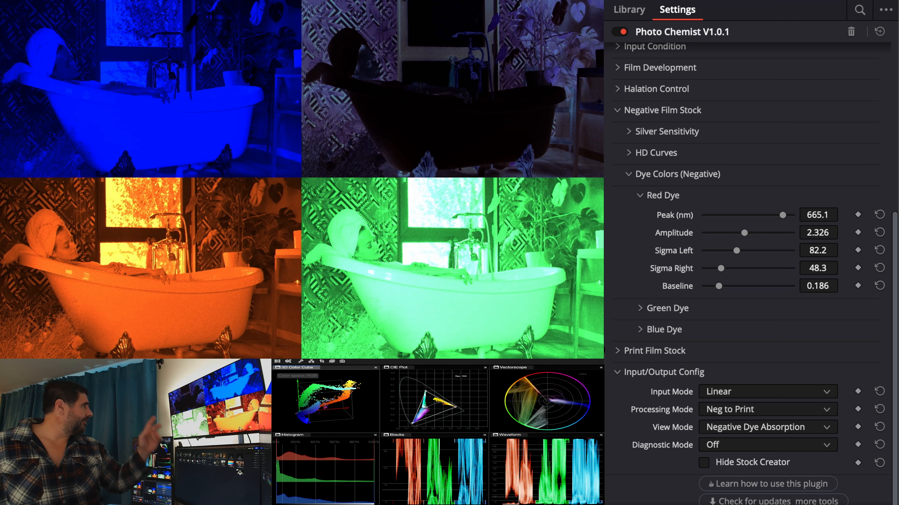
pyautogui.click(753, 432)
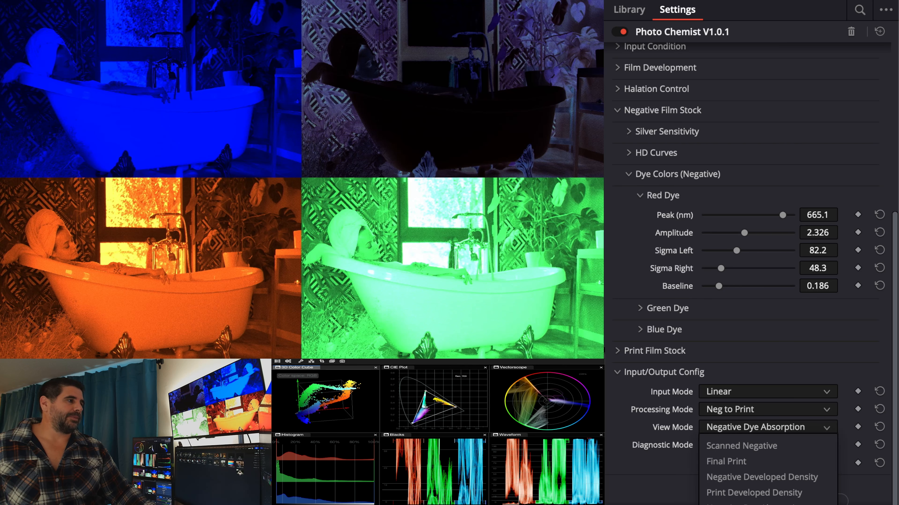
pyautogui.click(754, 504)
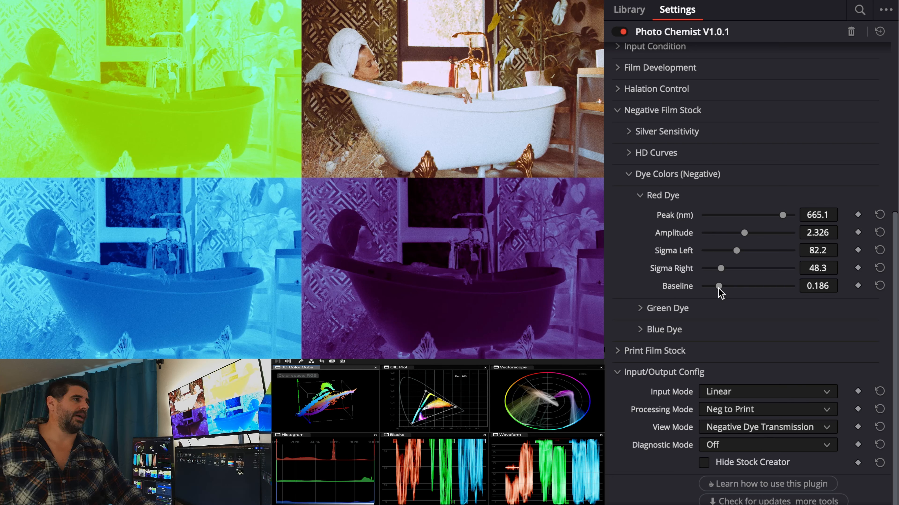
# - Expand the Green Dye parameters and set its peak to about 511.6 nm and amplitude to about 2.752
pyautogui.click(713, 310)
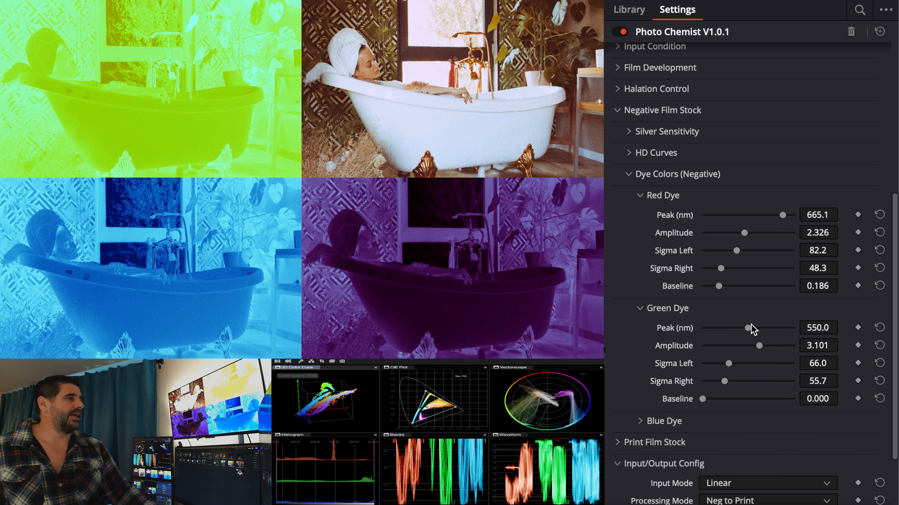
pyautogui.moveTo(750, 328)
pyautogui.mouseDown()
pyautogui.moveTo(720, 331)
pyautogui.moveTo(749, 329)
pyautogui.moveTo(736, 328)
pyautogui.moveTo(755, 346)
pyautogui.moveTo(742, 346)
pyautogui.moveTo(761, 340)
pyautogui.moveTo(753, 343)
pyautogui.mouseUp()
# - Expand the Blue Dye parameters and increase the Blue Dye peak wavelength
pyautogui.click(730, 421)
pyautogui.scroll(-2, 729, 439)
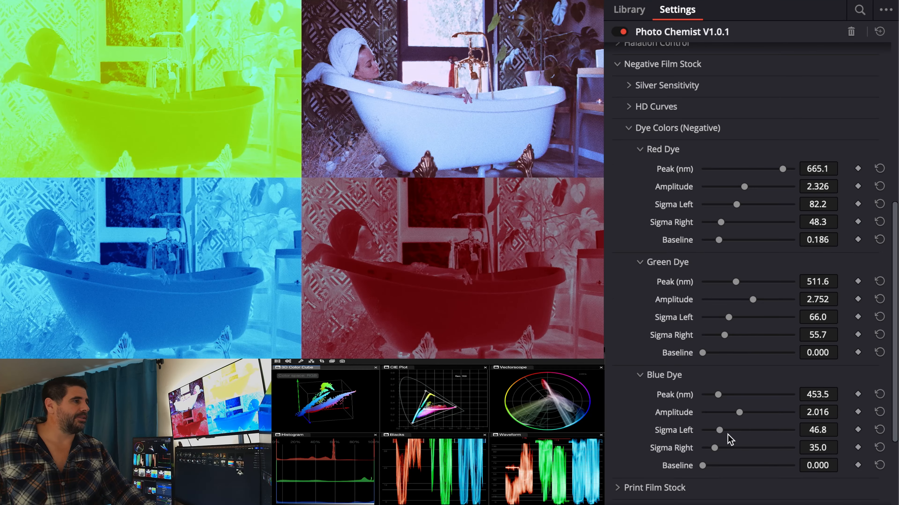
pyautogui.moveTo(718, 395); pyautogui.dragTo(732, 395)
# - Collapse the Dye Colors (Negative) section
pyautogui.scroll(5, 725, 306)
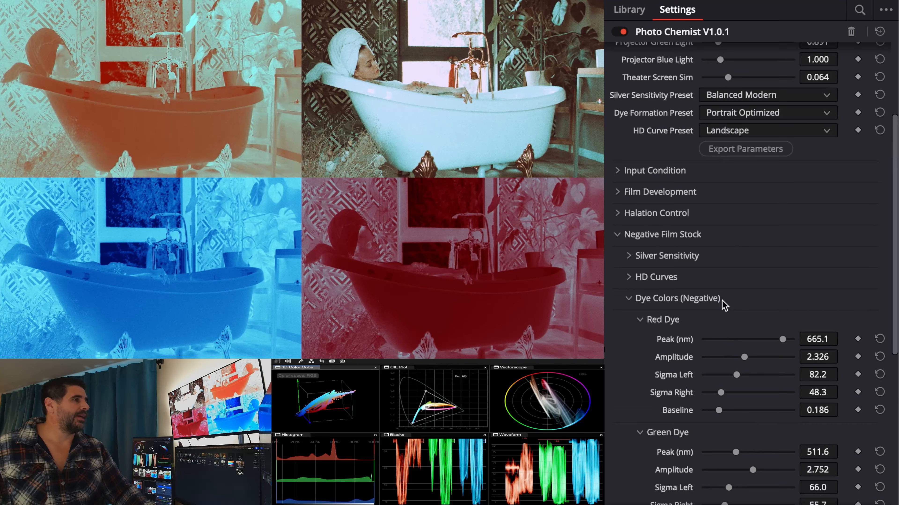
pyautogui.click(630, 299)
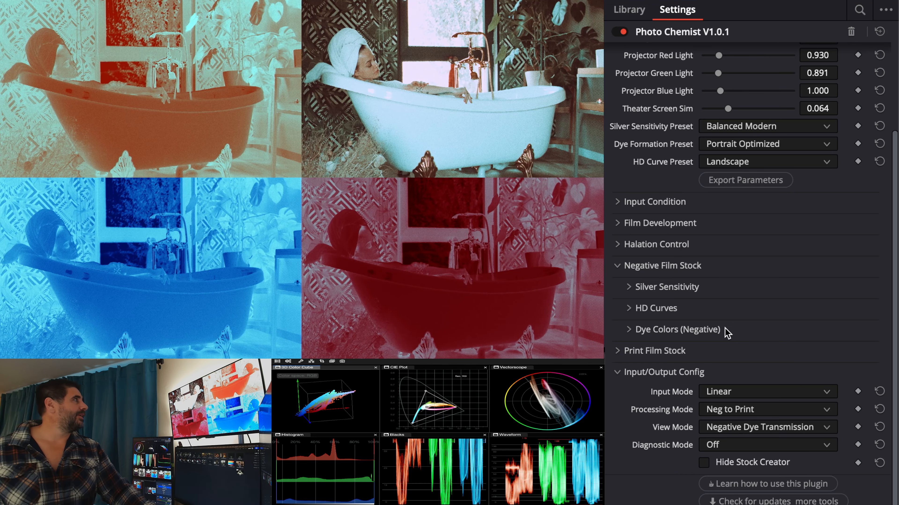
# - Switch the View Mode to Scanned Negative, followed by Final Print
pyautogui.click(757, 426)
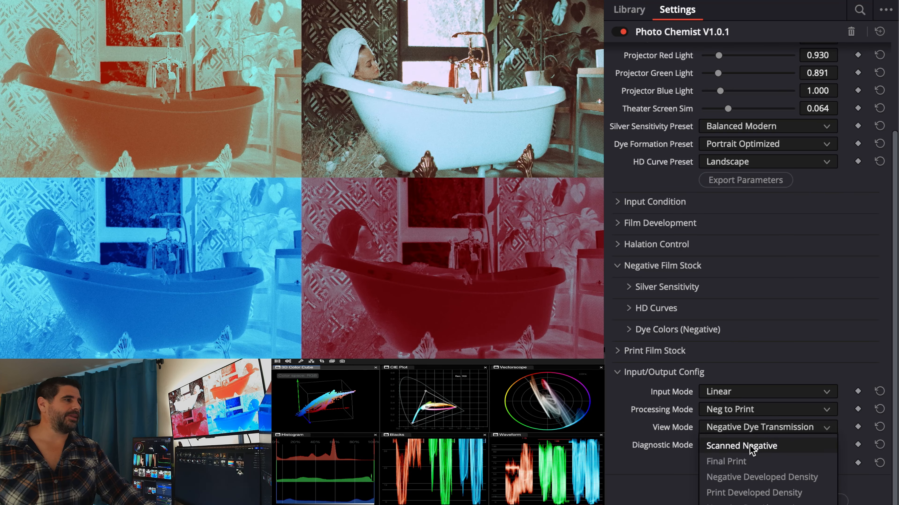
pyautogui.click(750, 448)
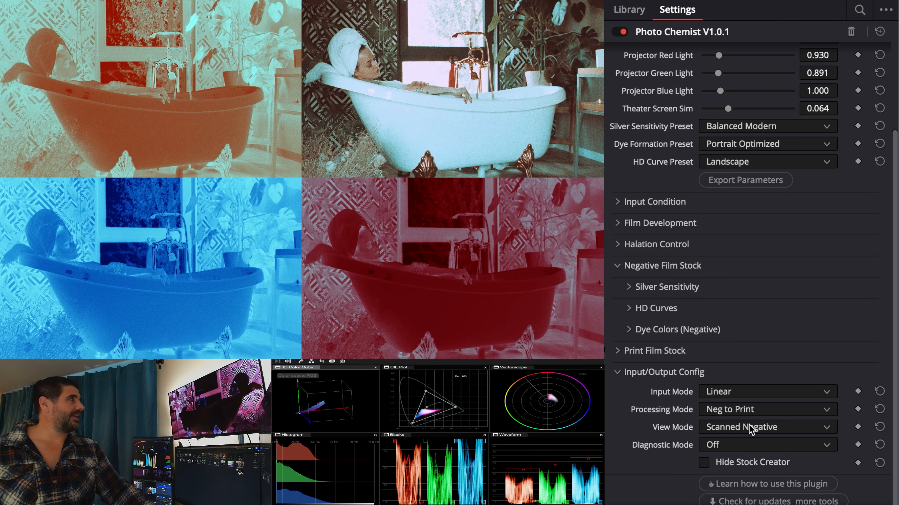
pyautogui.click(749, 425)
pyautogui.click(744, 465)
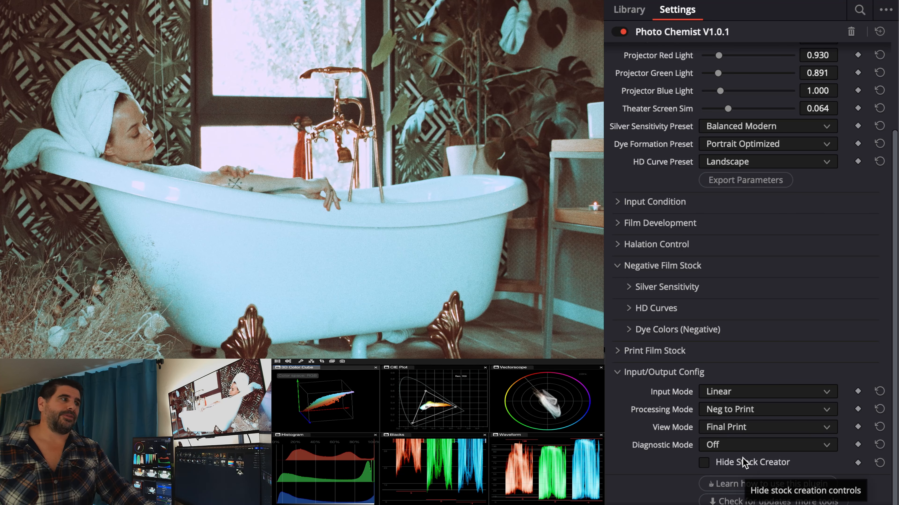
# - Expand the Print Film Stock section to reveal its silver sensitivity and HD curve groups
pyautogui.click(730, 350)
pyautogui.scroll(-4, 718, 367)
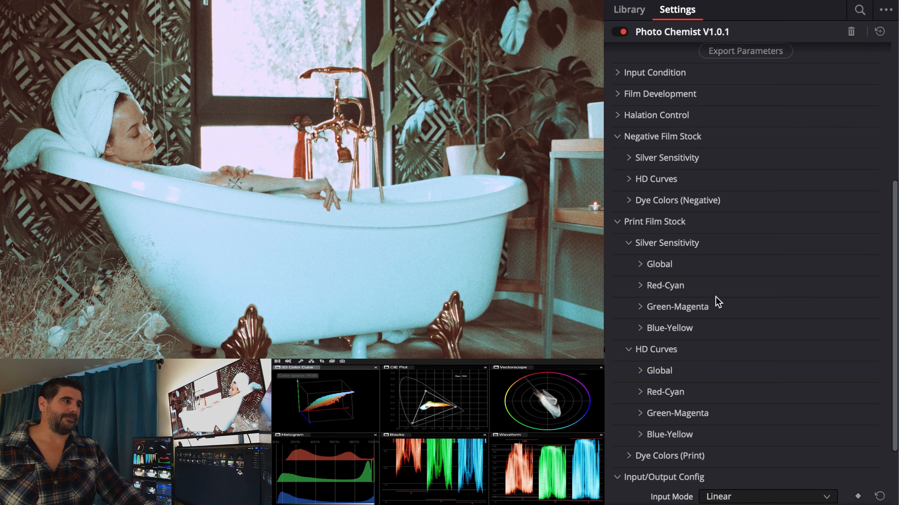
pyautogui.scroll(-3, 705, 402)
pyautogui.scroll(3, 723, 419)
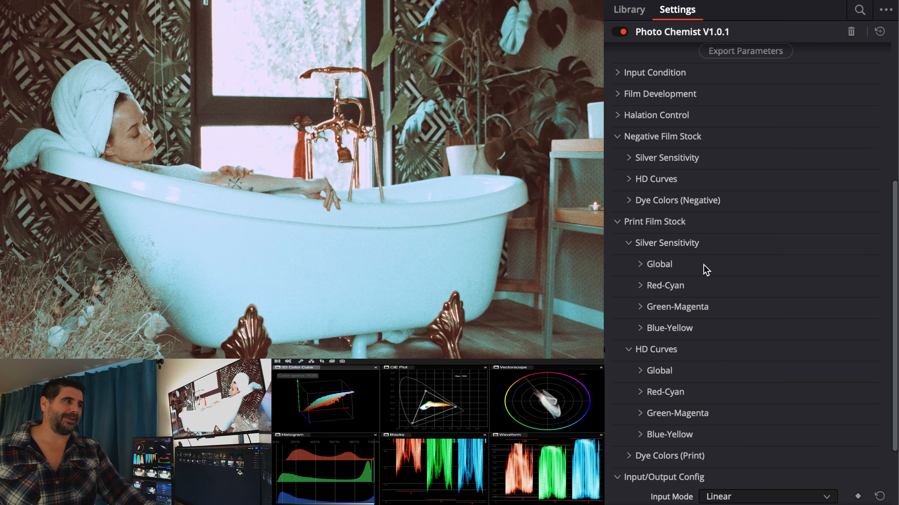
# - Open the print Red-Cyan silver sensitivity and set Red Peak to about 665.1 nm
pyautogui.click(703, 287)
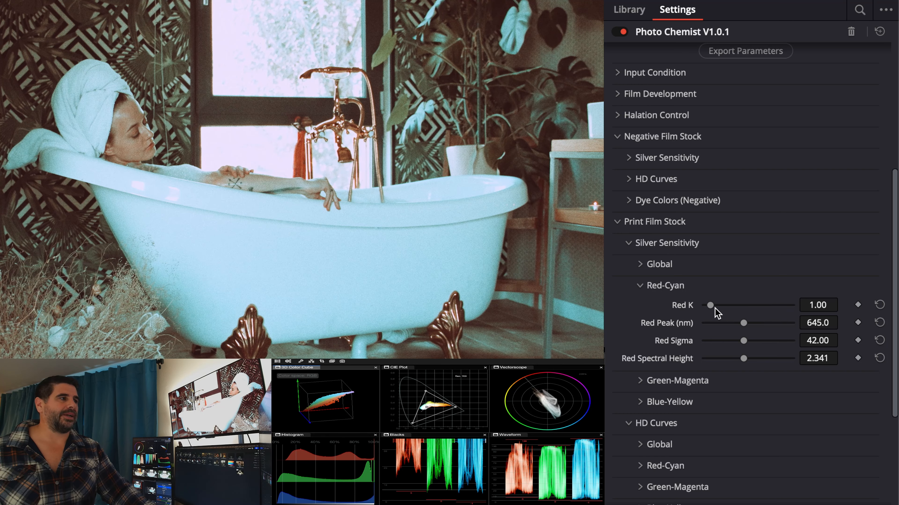
pyautogui.scroll(5, 719, 283)
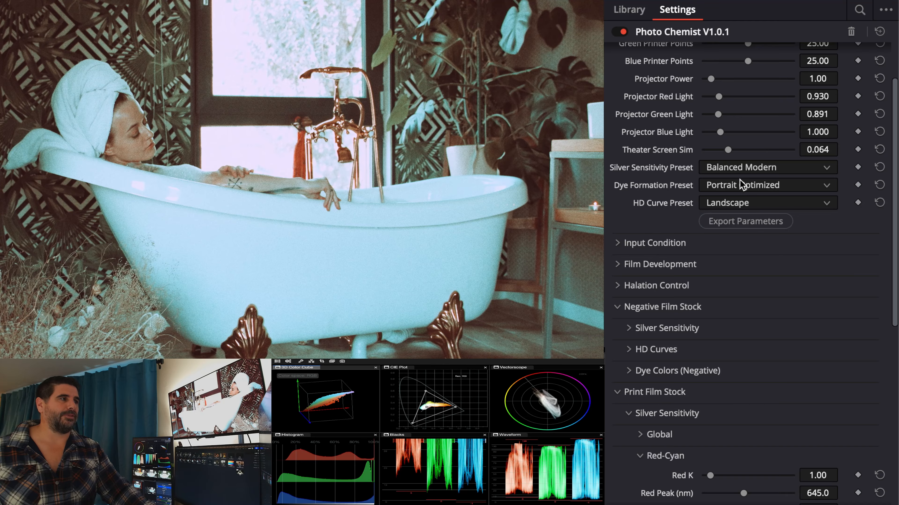
pyautogui.scroll(-5, 736, 443)
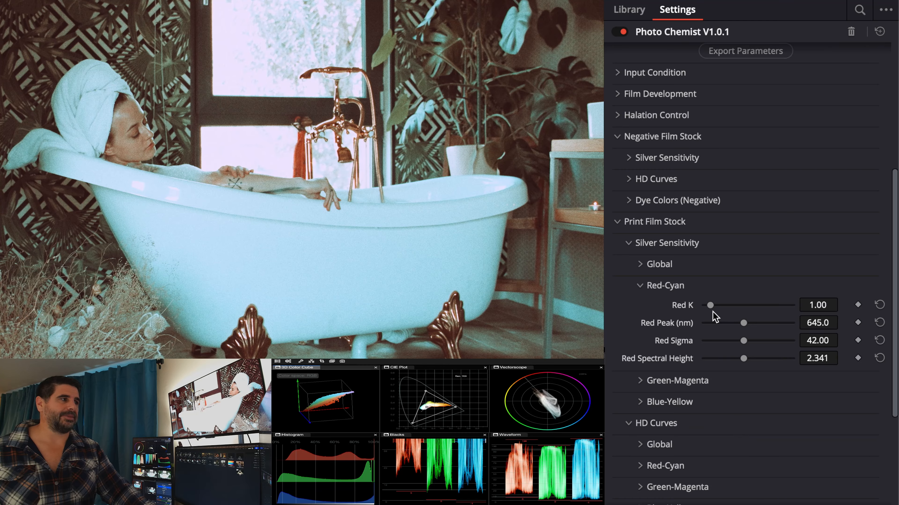
pyautogui.moveTo(744, 328)
pyautogui.mouseDown()
pyautogui.moveTo(721, 326)
pyautogui.moveTo(763, 325)
pyautogui.mouseUp()
pyautogui.scroll(-5, 737, 403)
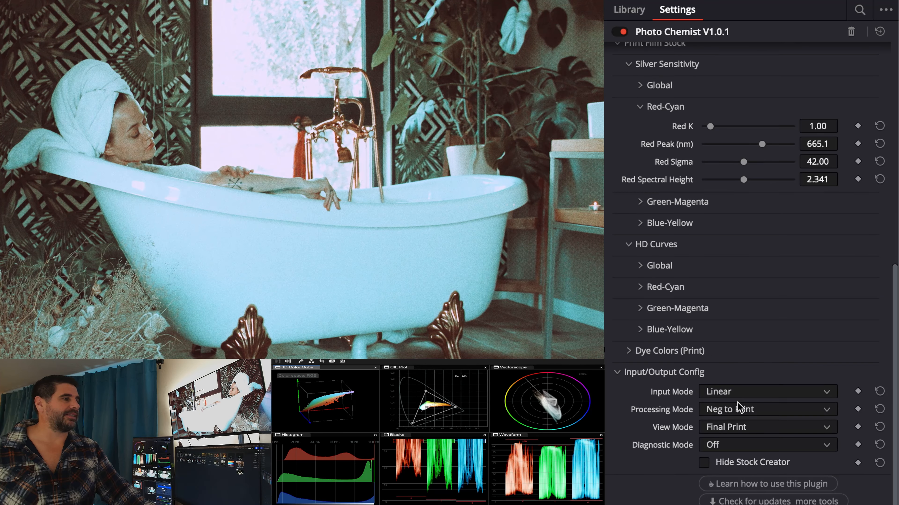
# - Set the View Mode to Print Dye Transmission
pyautogui.click(742, 426)
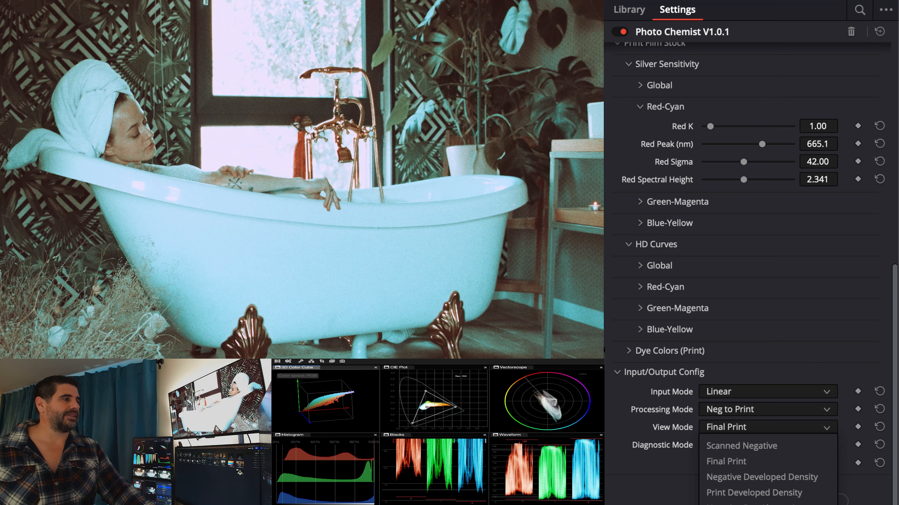
pyautogui.click(751, 504)
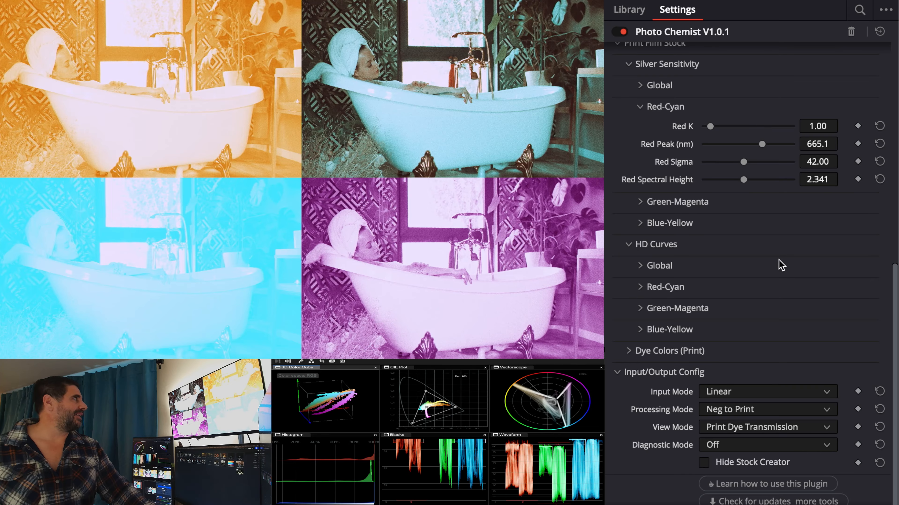
# - Toggle the View Mode to Print Dye Absorption and back to Print Dye Transmission to compare
pyautogui.click(776, 427)
pyautogui.click(767, 504)
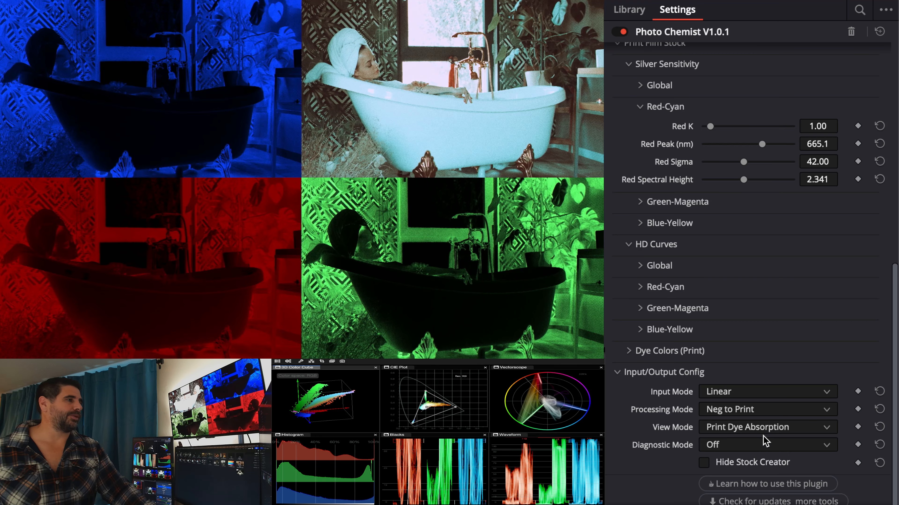
pyautogui.click(764, 428)
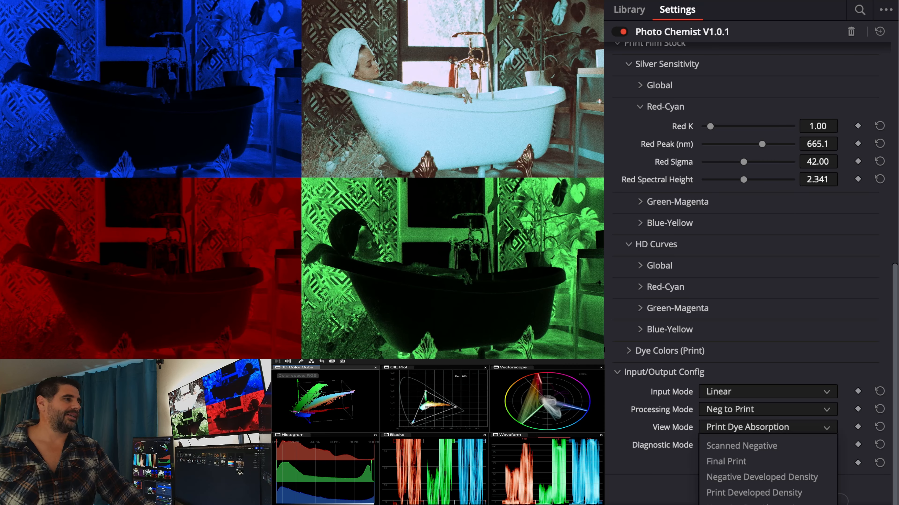
pyautogui.click(764, 503)
# - Set the print Red Sigma to about 46.90
pyautogui.scroll(4, 738, 201)
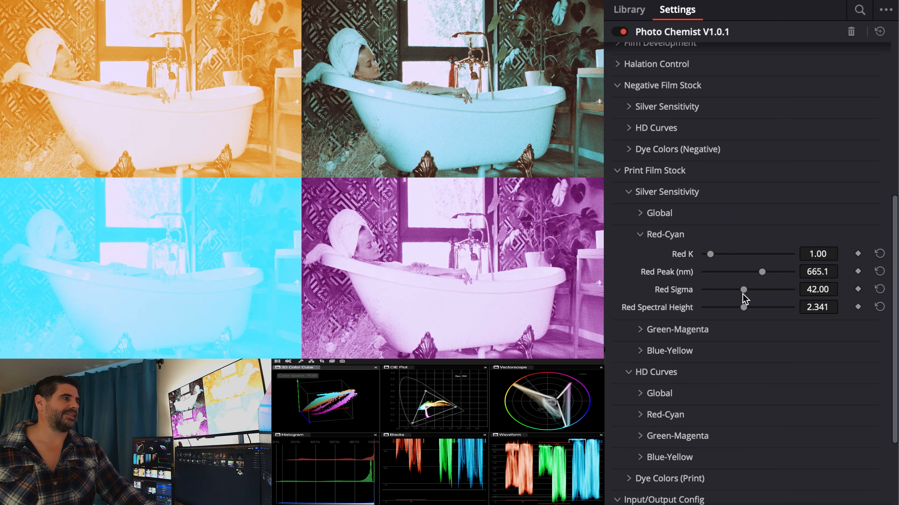
pyautogui.moveTo(745, 293)
pyautogui.mouseDown()
pyautogui.moveTo(705, 293)
pyautogui.moveTo(752, 292)
pyautogui.mouseUp()
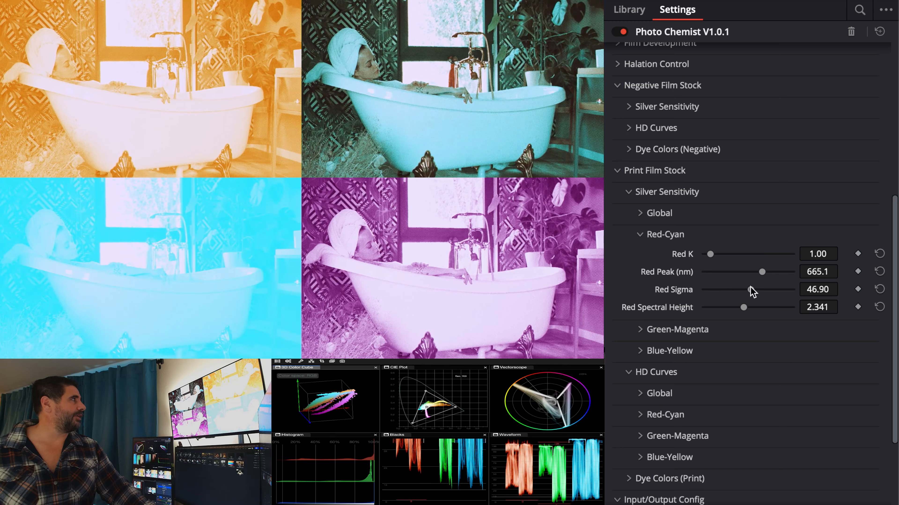
# - Switch the Processing Mode to Print Only and back to Neg to Print to compare
pyautogui.scroll(-4, 709, 442)
pyautogui.click(733, 409)
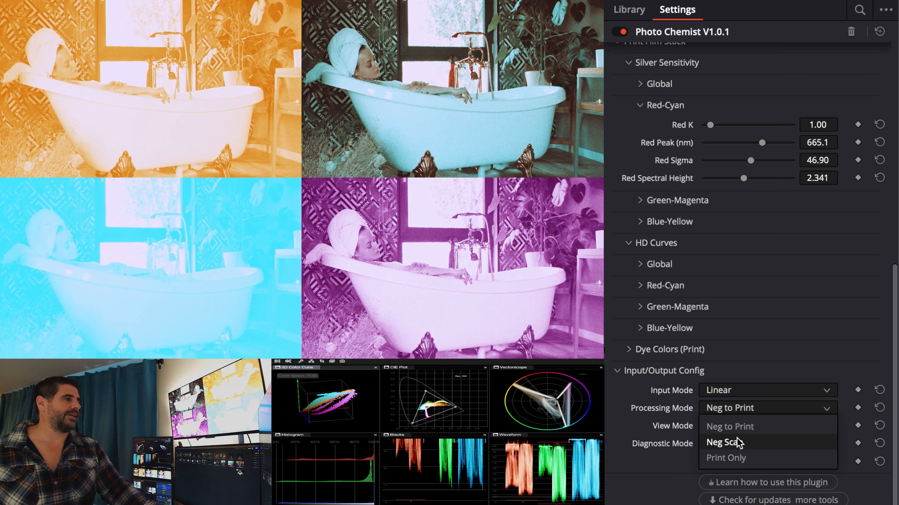
pyautogui.click(741, 458)
pyautogui.click(739, 411)
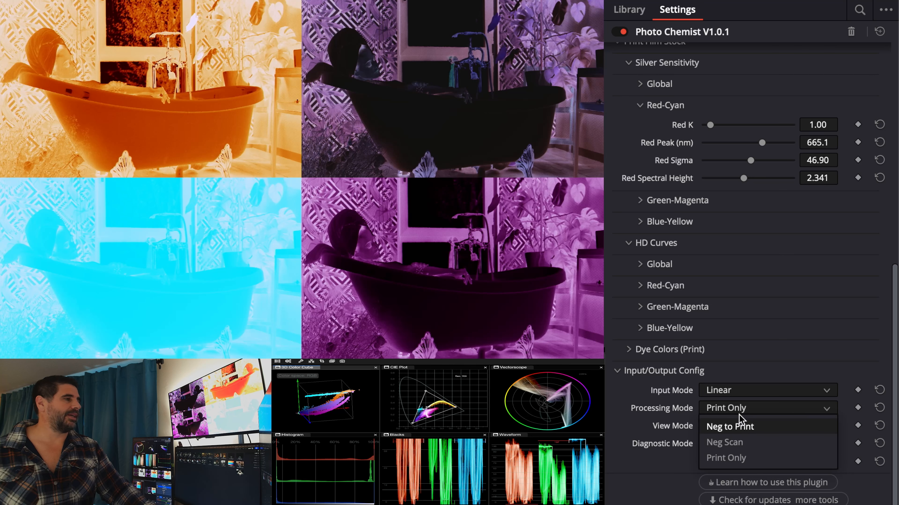
pyautogui.click(746, 429)
# - Set the Processing Mode to Neg to Print and the View Mode to Final Print
pyautogui.click(750, 427)
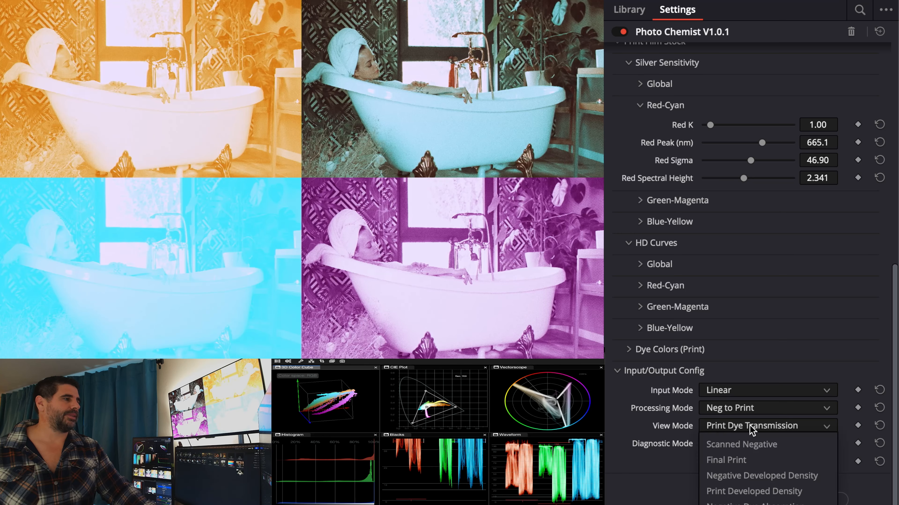
pyautogui.click(751, 428)
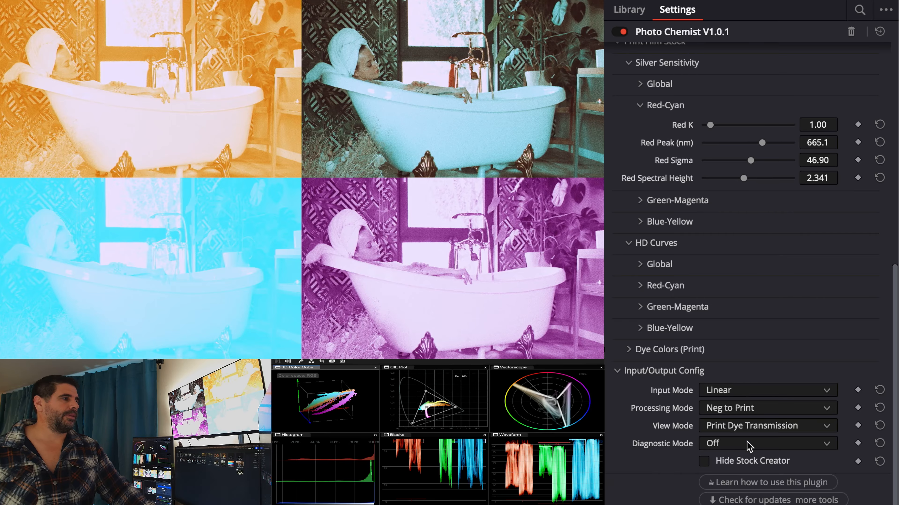
pyautogui.click(747, 427)
pyautogui.click(742, 460)
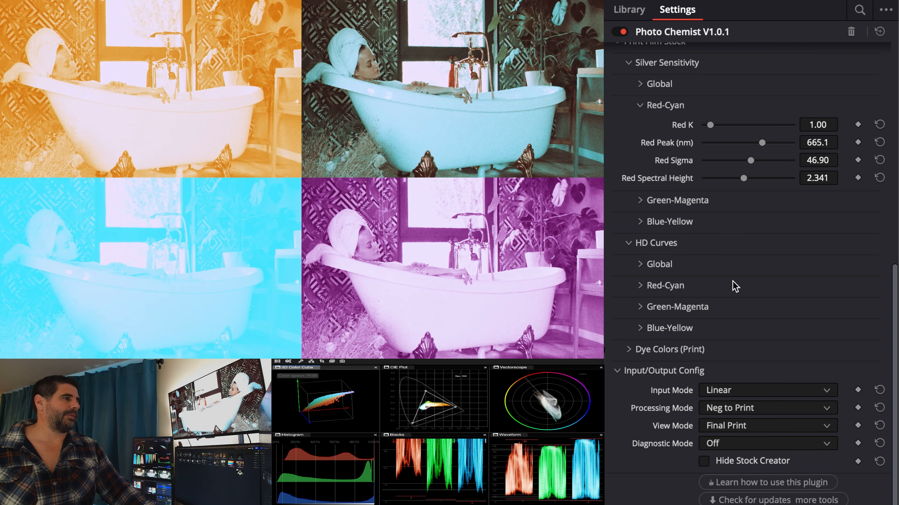
# - Expand the print HD Curves Red-Cyan and Global groups, adjusting Red Gamma and setting Global Gamma Offset to about -0.105
pyautogui.click(720, 285)
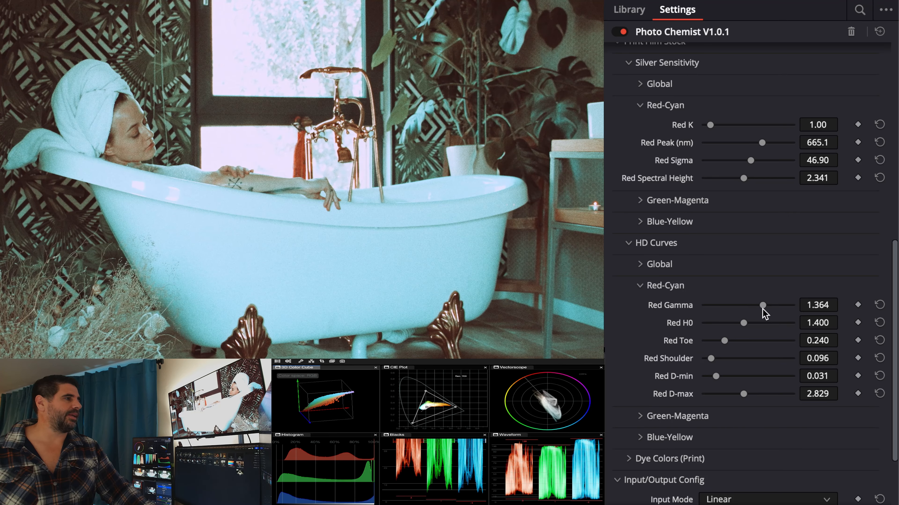
pyautogui.moveTo(762, 309); pyautogui.dragTo(773, 285)
pyautogui.click(752, 269)
pyautogui.moveTo(755, 286)
pyautogui.mouseDown()
pyautogui.moveTo(726, 287)
pyautogui.moveTo(754, 287)
pyautogui.moveTo(740, 287)
pyautogui.mouseUp()
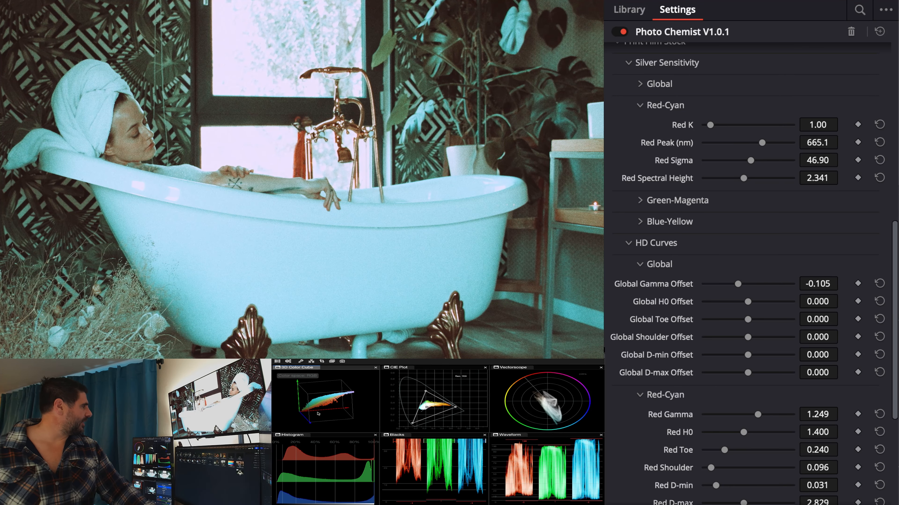
# - Rotate and inspect the 3D Color Cube scope while reviewing the settings panel
pyautogui.moveTo(459, 274); pyautogui.dragTo(468, 272)
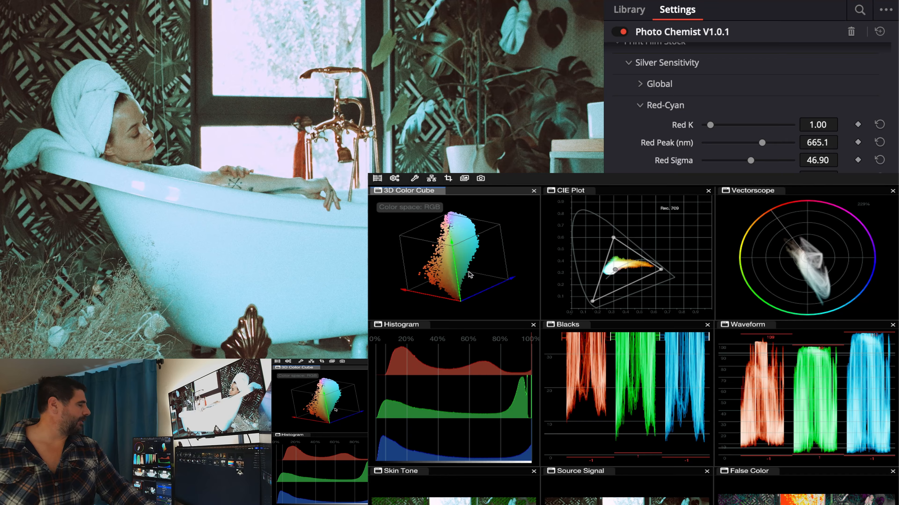
pyautogui.scroll(2, 709, 213)
pyautogui.scroll(-1, 709, 212)
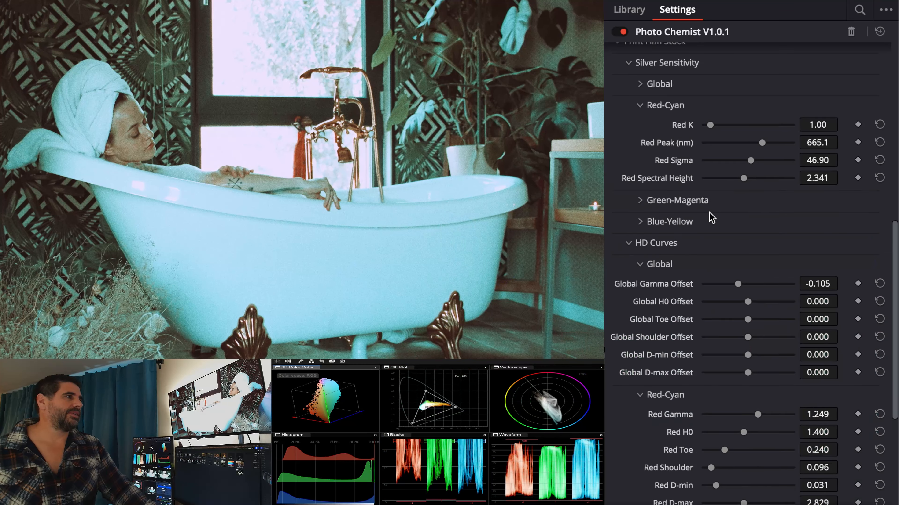
pyautogui.scroll(5, 712, 211)
pyautogui.scroll(-2, 712, 210)
# - Expand Film Development and Negative Development, and set Push/Pull to about -0.326
pyautogui.scroll(2, 712, 210)
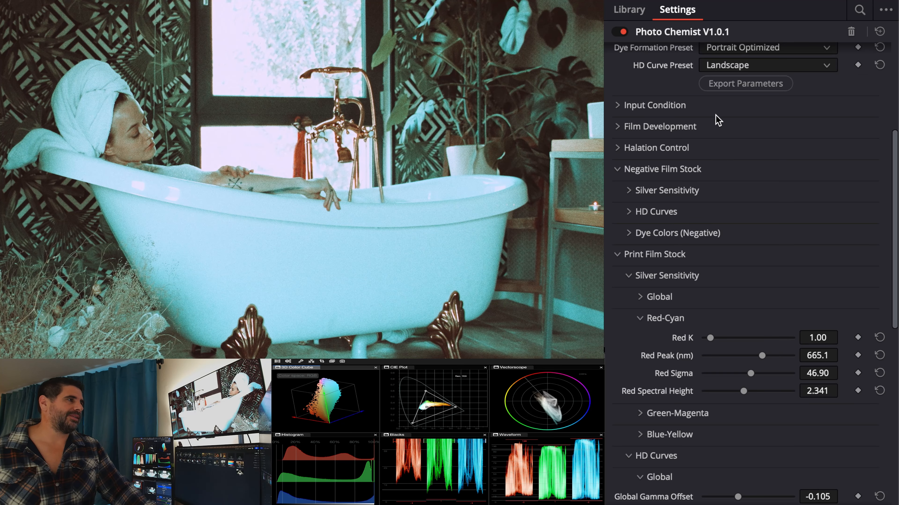
pyautogui.click(707, 131)
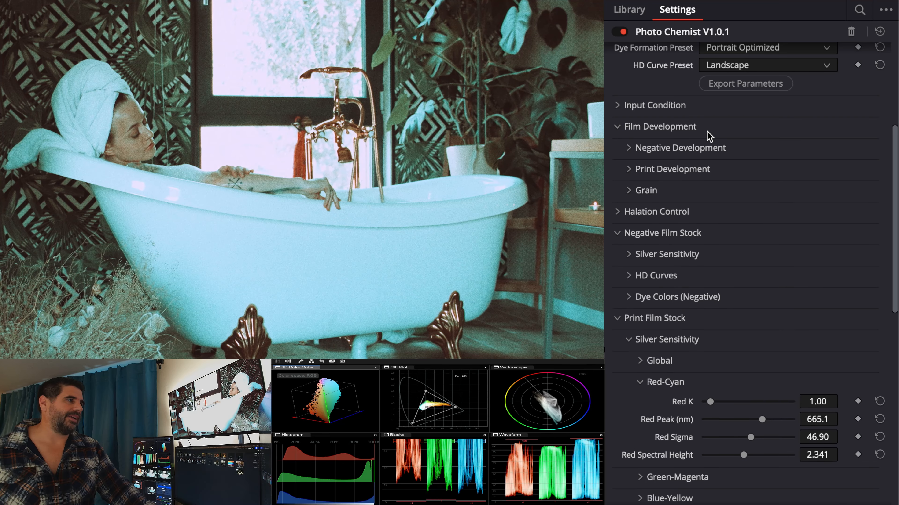
pyautogui.click(704, 147)
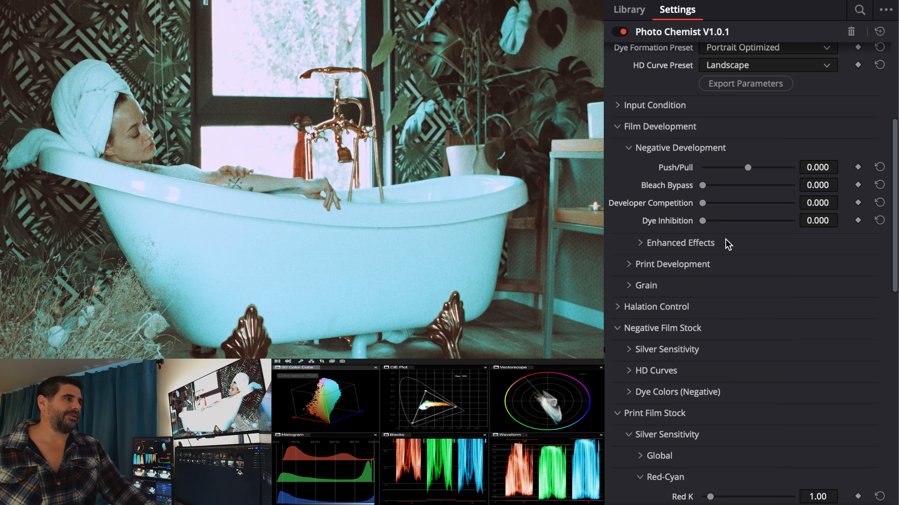
pyautogui.moveTo(744, 170)
pyautogui.mouseDown()
pyautogui.moveTo(760, 170)
pyautogui.moveTo(740, 167)
pyautogui.mouseUp()
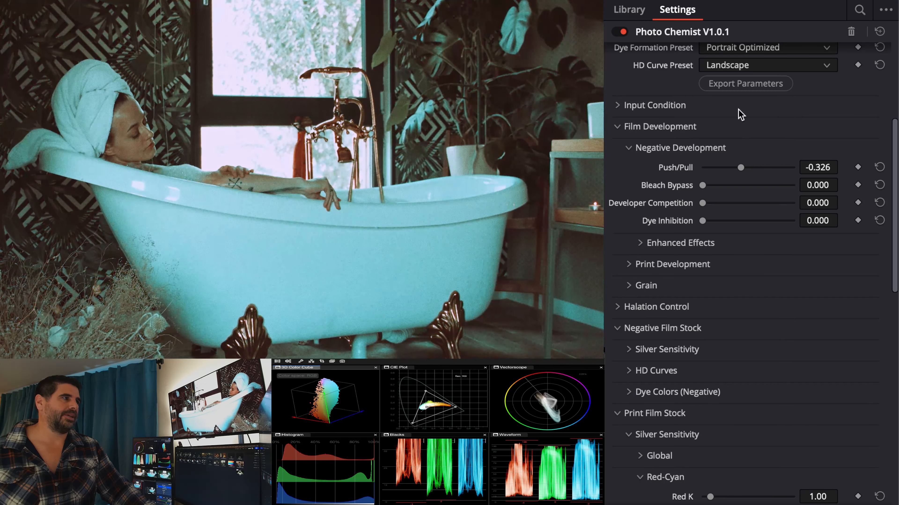
# - Expand Input Condition and try raising Exposure Offset to about 1.28 stops before resetting it to default
pyautogui.click(738, 108)
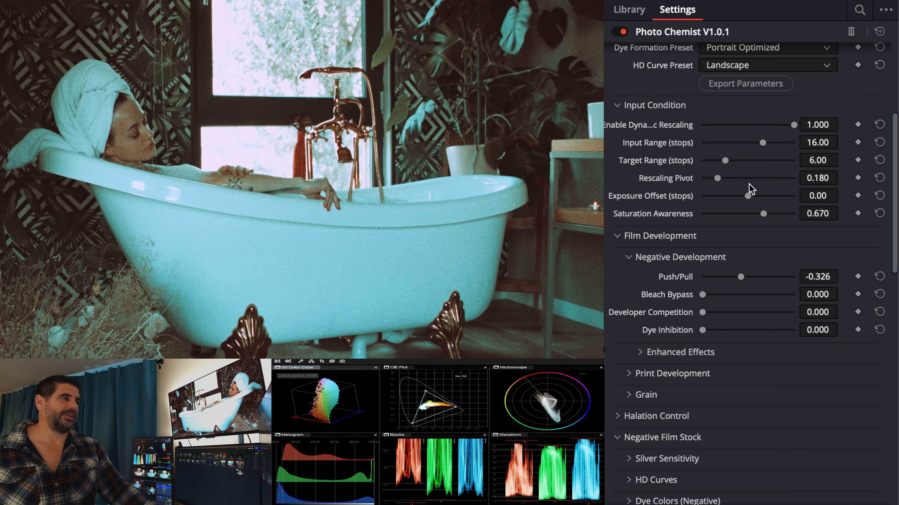
pyautogui.moveTo(747, 195); pyautogui.dragTo(752, 195)
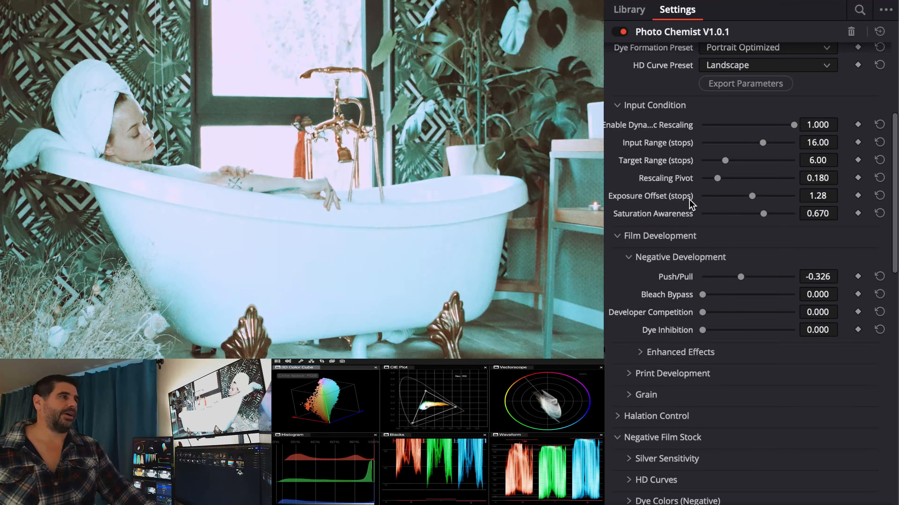
pyautogui.doubleClick(689, 198)
# - Expand the negative Enhanced Effects group and set Spectral Sharpening to 1.000
pyautogui.scroll(-7, 742, 283)
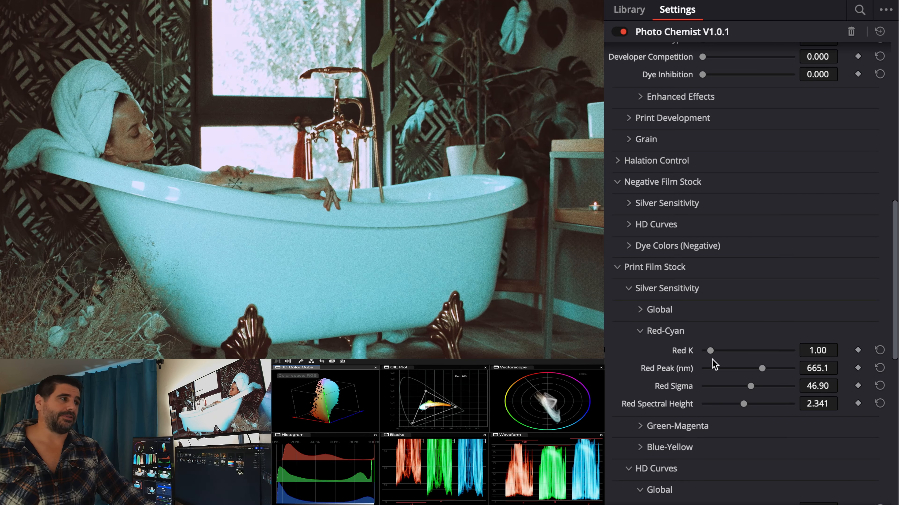
pyautogui.scroll(5, 712, 359)
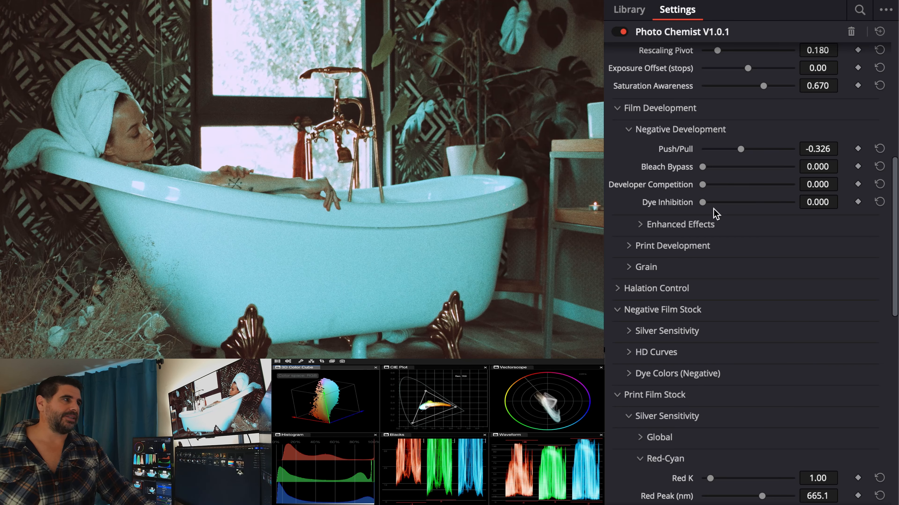
pyautogui.click(719, 226)
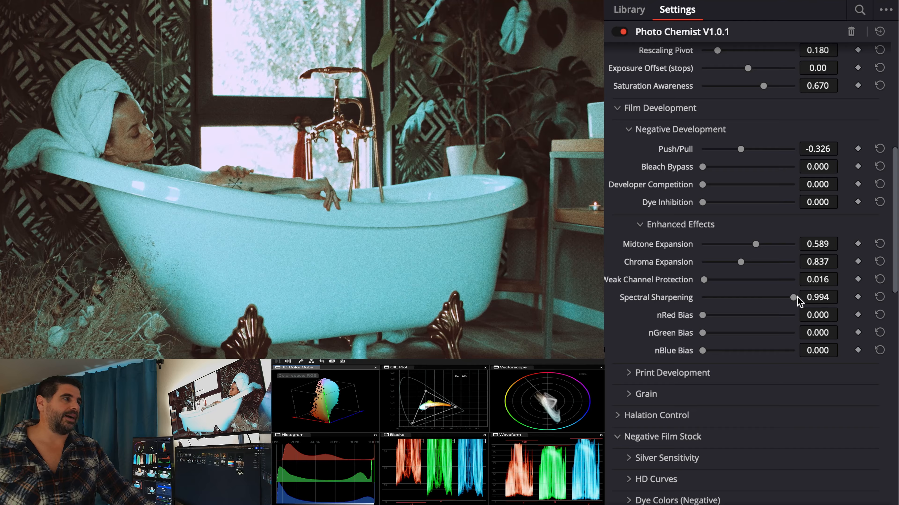
pyautogui.moveTo(798, 301); pyautogui.dragTo(845, 294)
pyautogui.click(811, 299)
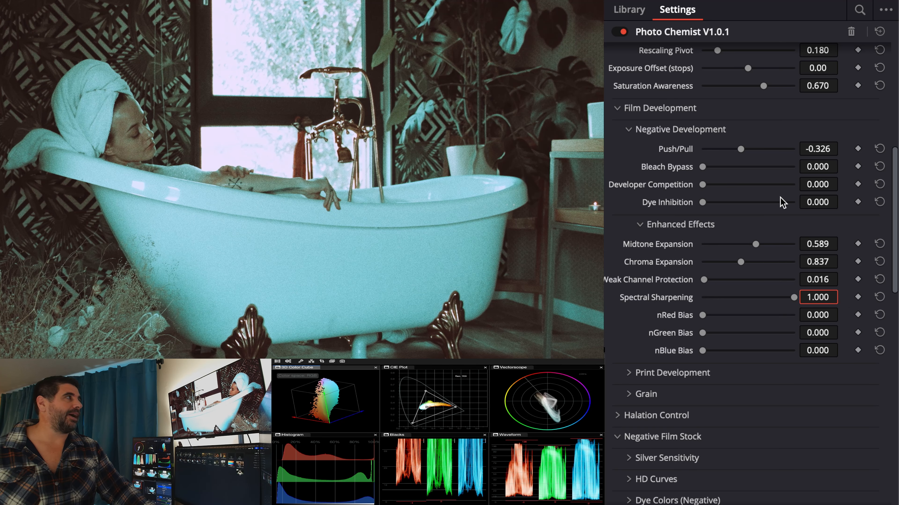
# - Reset the negative Push/Pull to its default value
pyautogui.scroll(2, 704, 212)
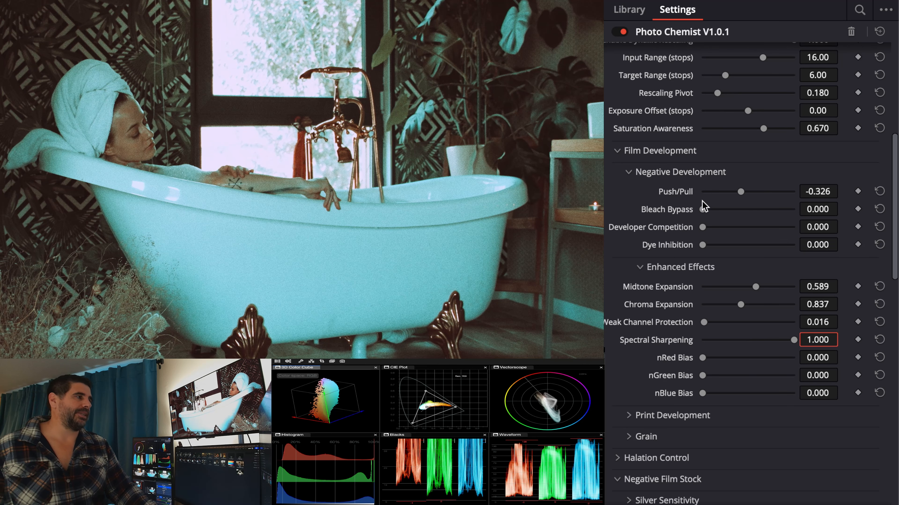
pyautogui.doubleClick(687, 192)
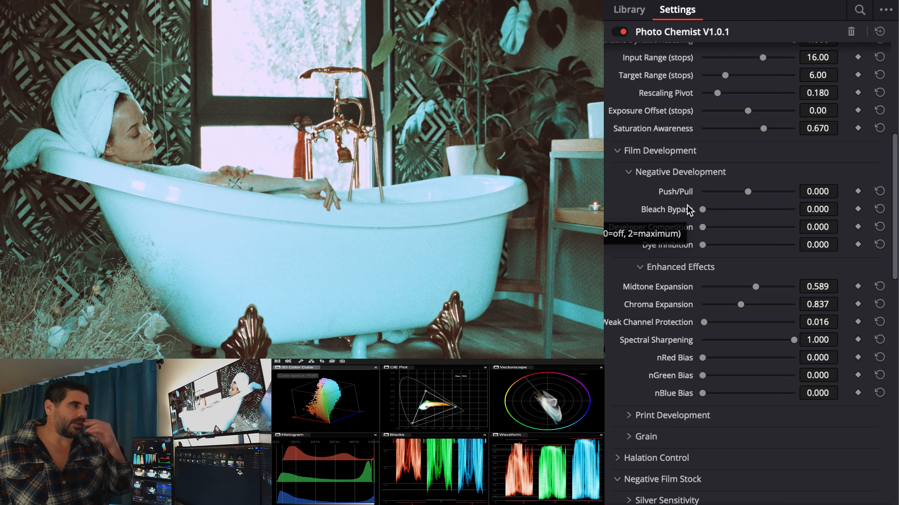
# - Expand the print HD Curves Green-Magenta group and the Red Dye section of Dye Colors (Print)
pyautogui.scroll(-15, 763, 416)
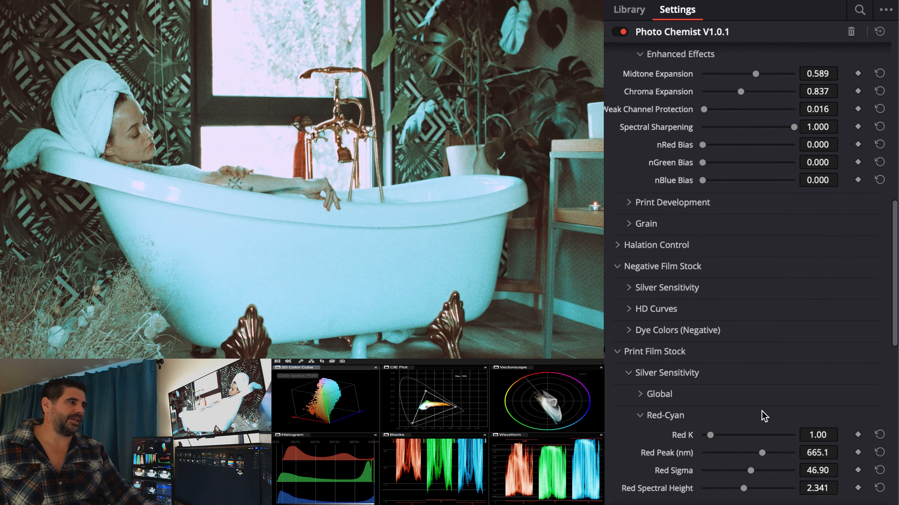
pyautogui.scroll(-7, 762, 414)
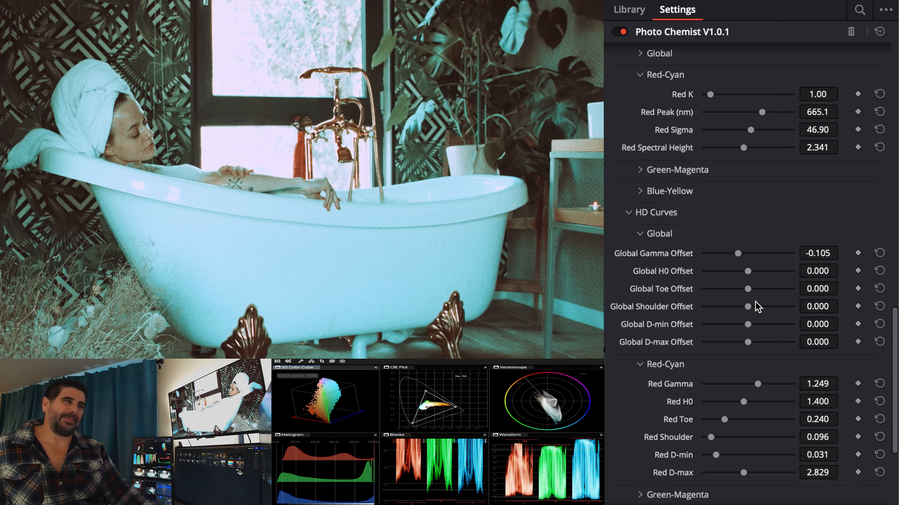
pyautogui.scroll(-5, 756, 306)
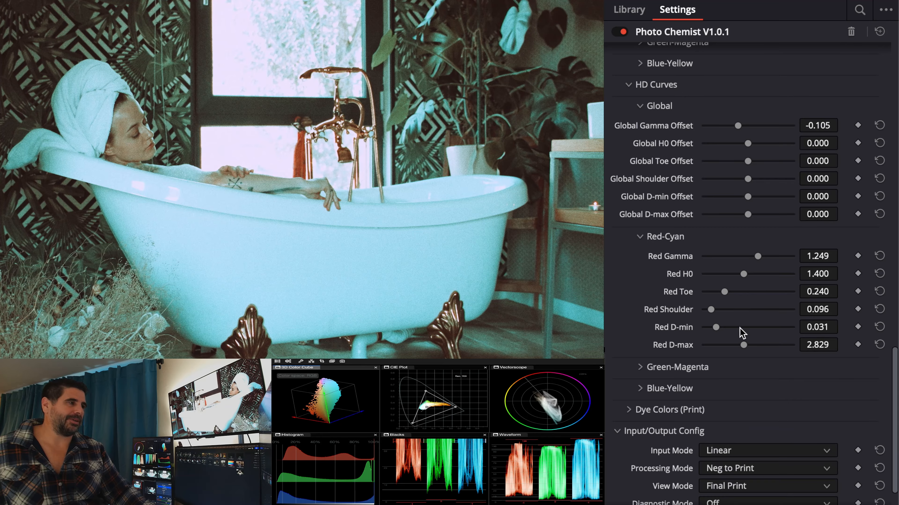
pyautogui.click(735, 371)
pyautogui.scroll(-7, 738, 383)
pyautogui.click(739, 358)
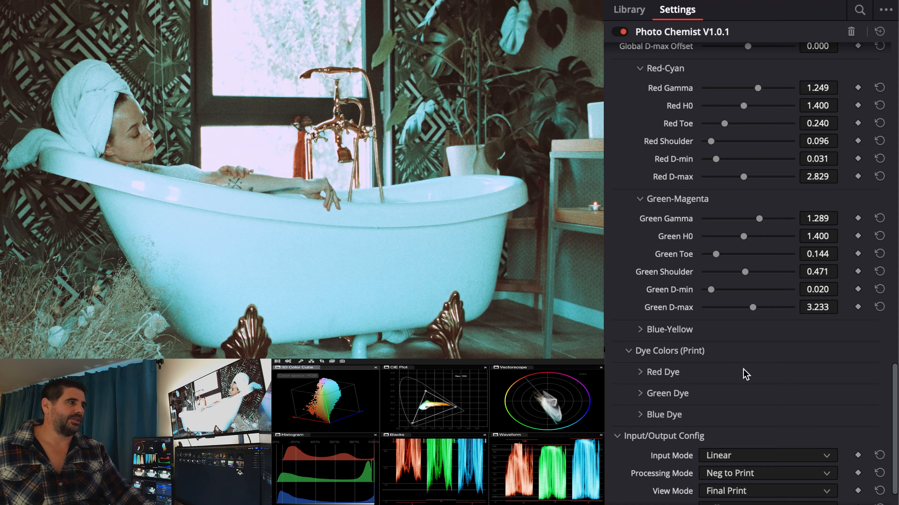
pyautogui.click(746, 372)
# - Set the print Red Dye Peak to 685.0 nm, Amplitude to about 1.124 and Sigma Left to about 94.0
pyautogui.moveTo(787, 393)
pyautogui.mouseDown()
pyautogui.moveTo(778, 393)
pyautogui.moveTo(791, 392)
pyautogui.mouseUp()
pyautogui.doubleClick(682, 392)
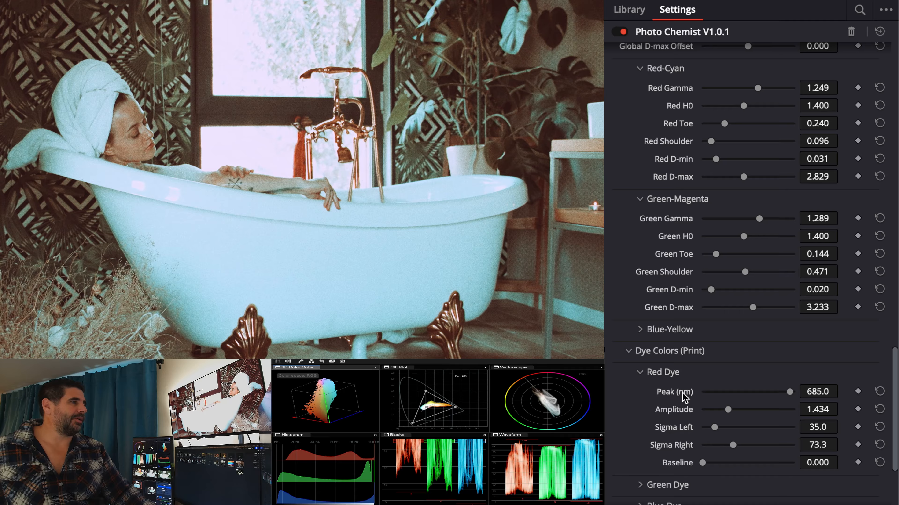
pyautogui.moveTo(727, 411); pyautogui.dragTo(744, 429)
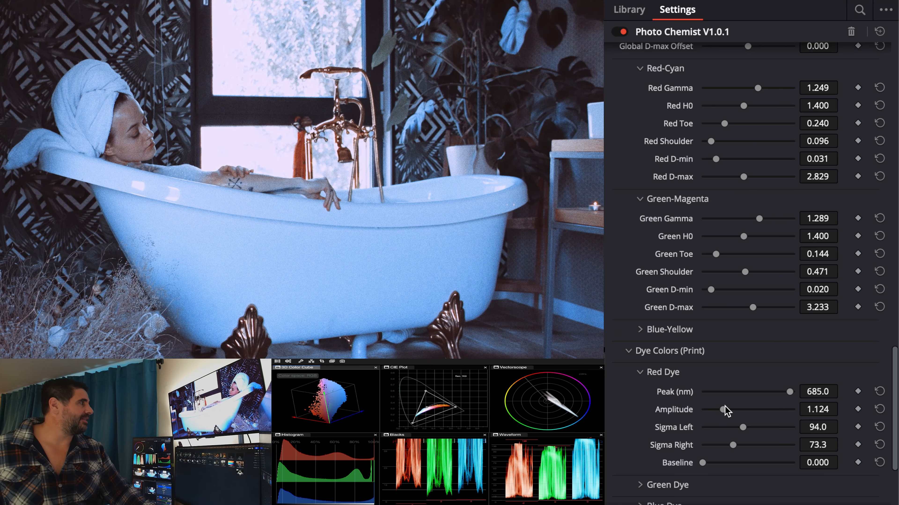
# - Set the negative Push/Pull to about -0.357
pyautogui.scroll(15, 647, 258)
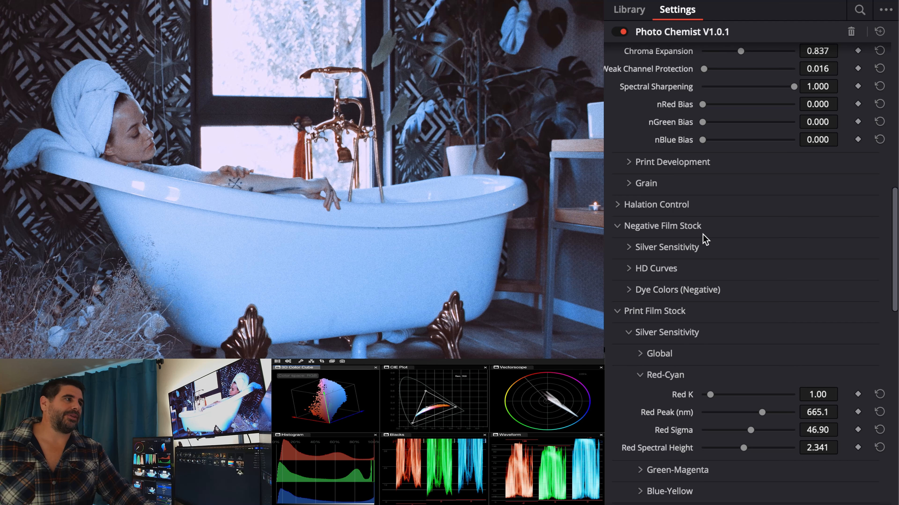
pyautogui.scroll(3, 712, 230)
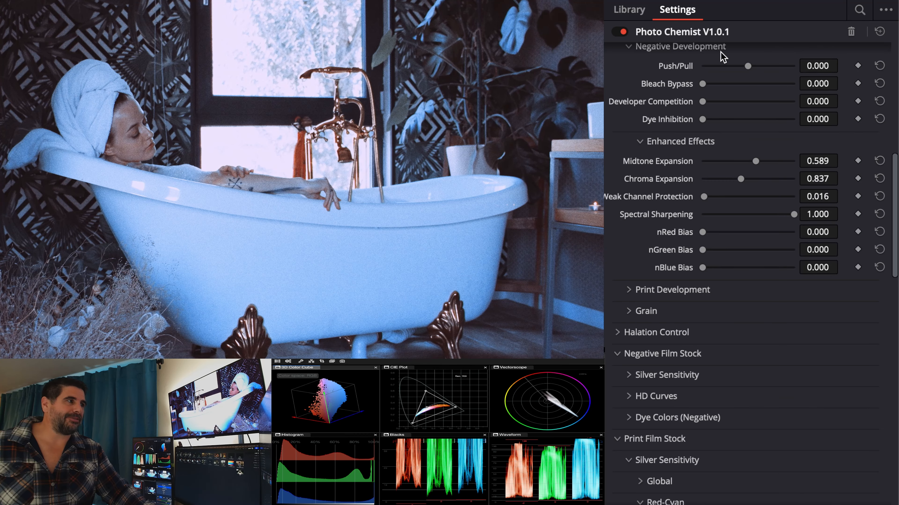
pyautogui.scroll(-1, 768, 183)
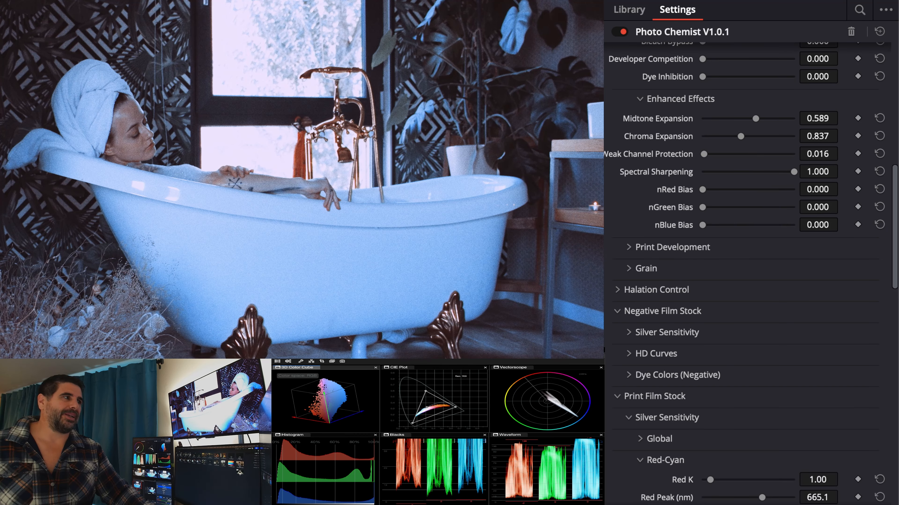
pyautogui.scroll(3, 769, 373)
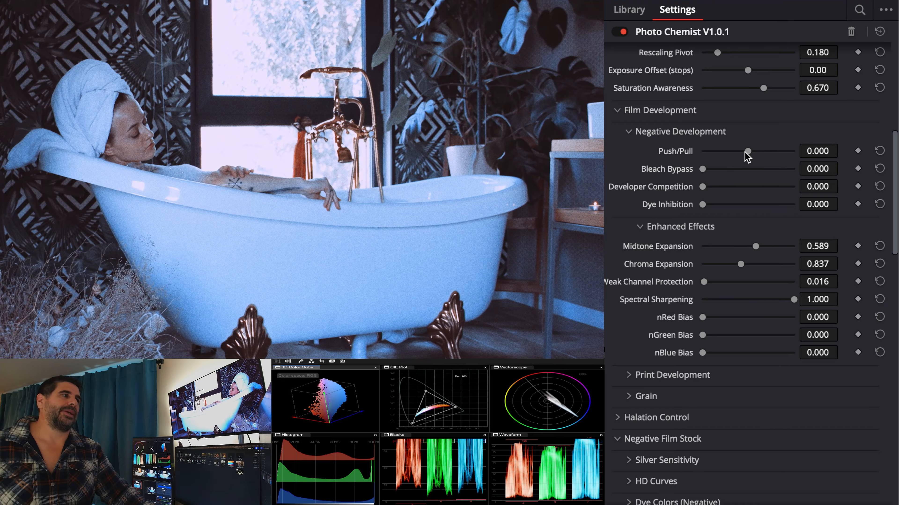
pyautogui.moveTo(747, 154); pyautogui.dragTo(739, 152)
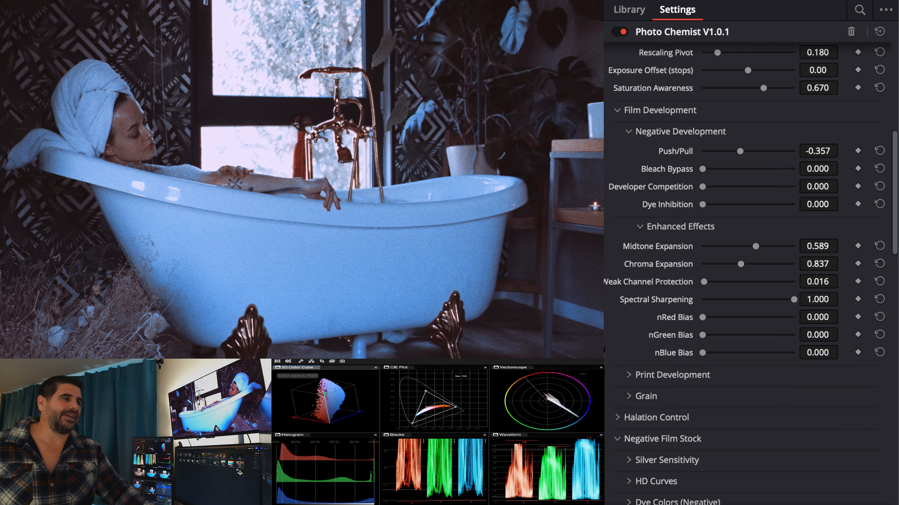
# - Step to the next clip and back twice to compare the film look on different shots
pyautogui.press('Down')
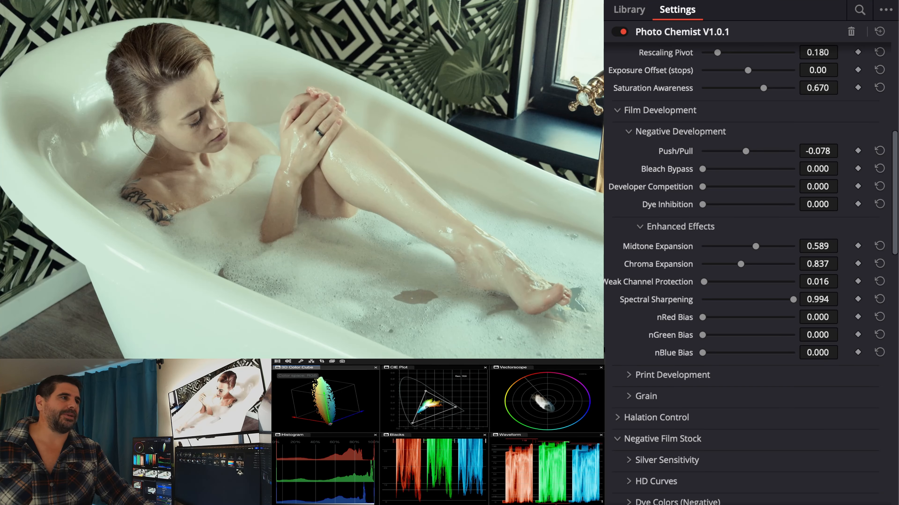
pyautogui.press('Up')
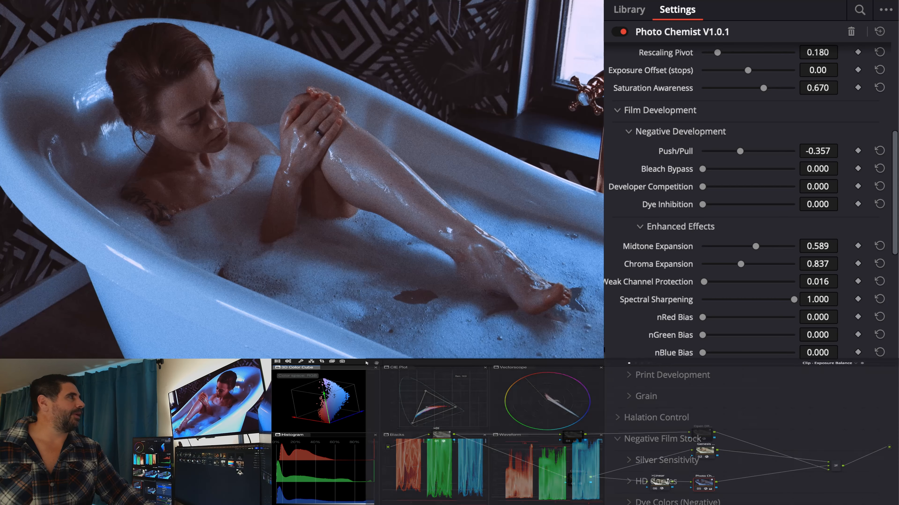
pyautogui.press('Down')
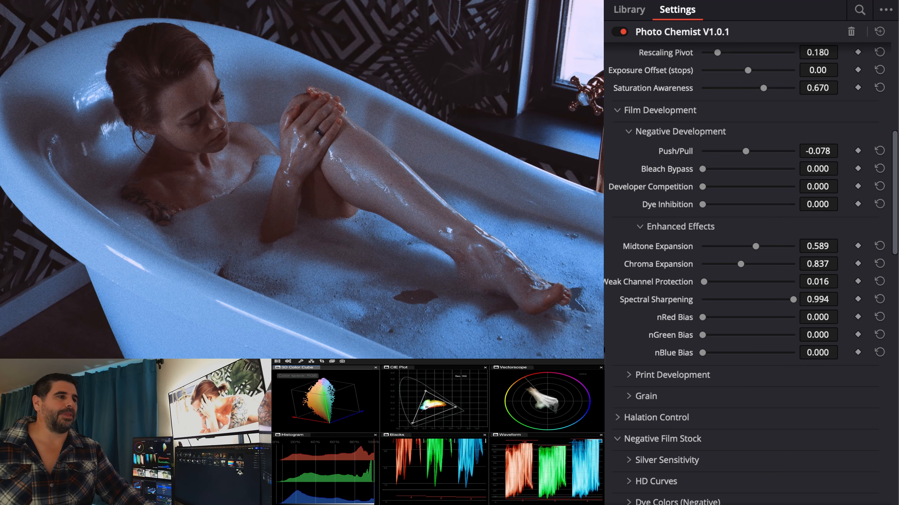
pyautogui.press('Up')
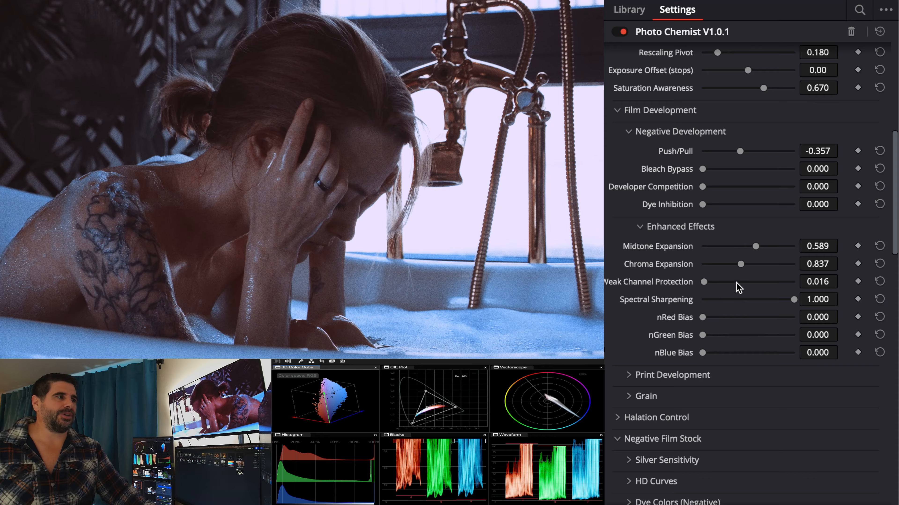
# - Reset Spectral Sharpening in Enhanced Effects to its default value
pyautogui.doubleClick(677, 301)
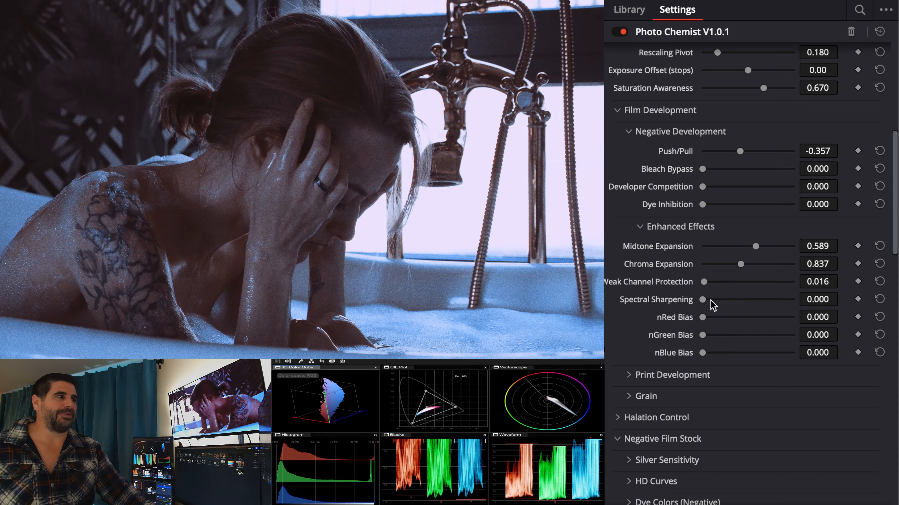
# - Set Spectral Sharpening to about 0.705 and Bleach Bypass to about 0.388
pyautogui.moveTo(711, 301); pyautogui.dragTo(758, 298)
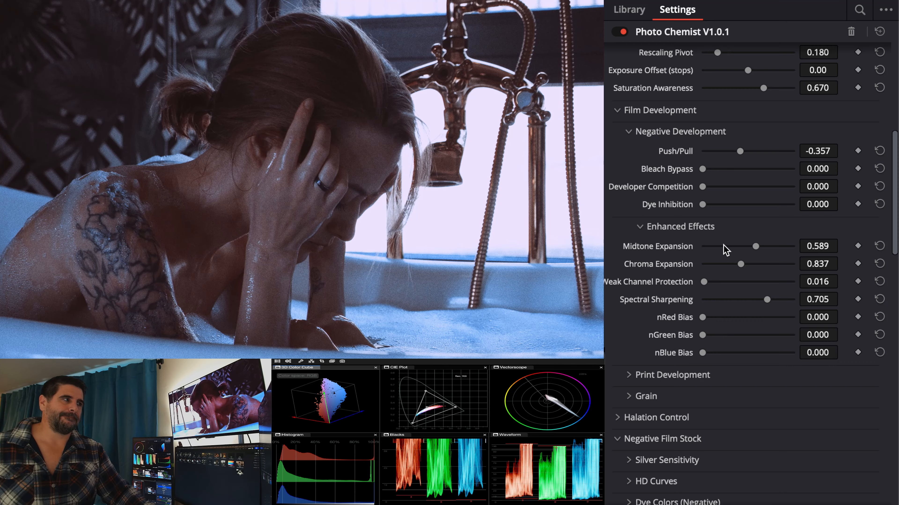
pyautogui.moveTo(703, 170); pyautogui.dragTo(722, 170)
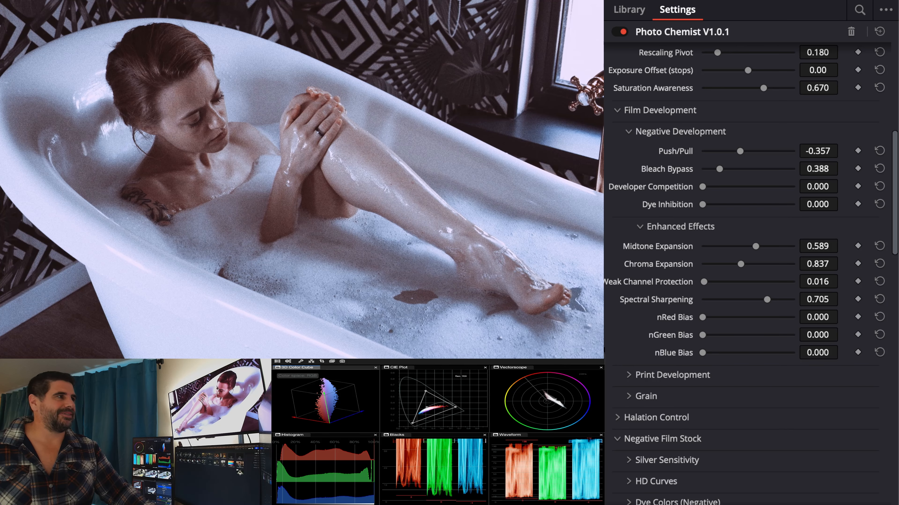
# - Reset Red Printer Points, Projector Red Light and Projector Green Light to defaults, then undo those three resets
pyautogui.scroll(10, 672, 184)
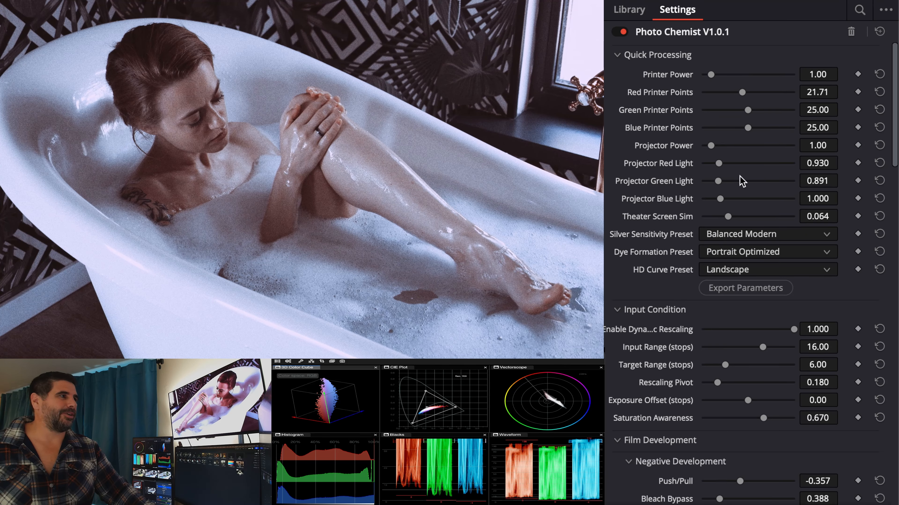
pyautogui.moveTo(743, 93)
pyautogui.mouseDown()
pyautogui.moveTo(753, 93)
pyautogui.moveTo(739, 92)
pyautogui.mouseUp()
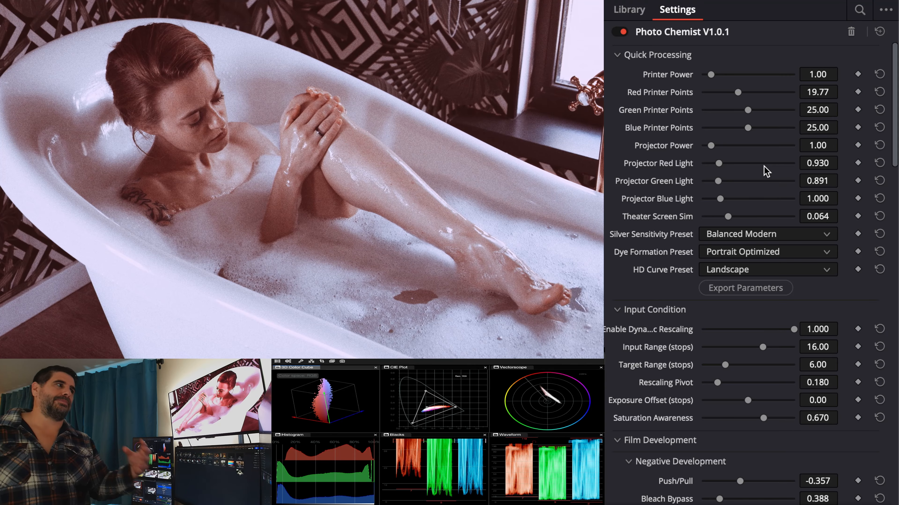
pyautogui.doubleClick(689, 92)
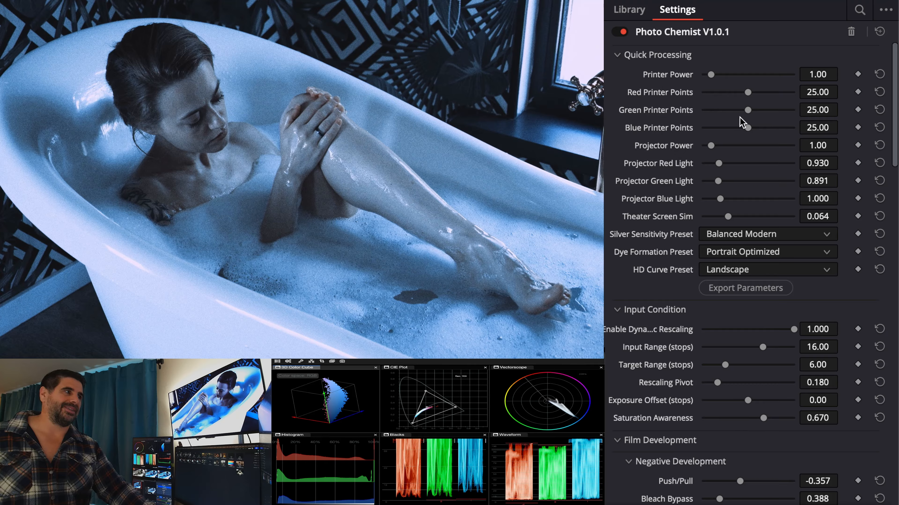
pyautogui.doubleClick(685, 166)
pyautogui.doubleClick(685, 184)
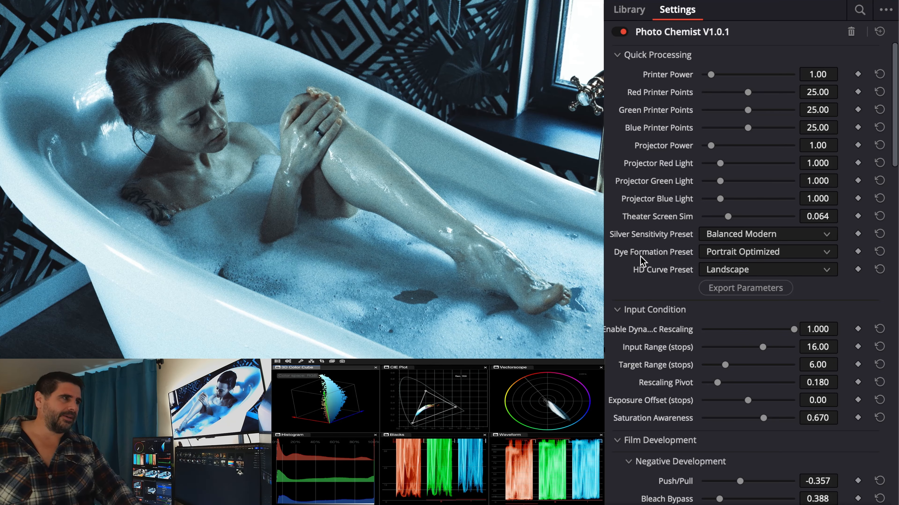
pyautogui.press('super+z')
pyautogui.press('super+z')
pyautogui.press('super+z')
pyautogui.press('super+z')
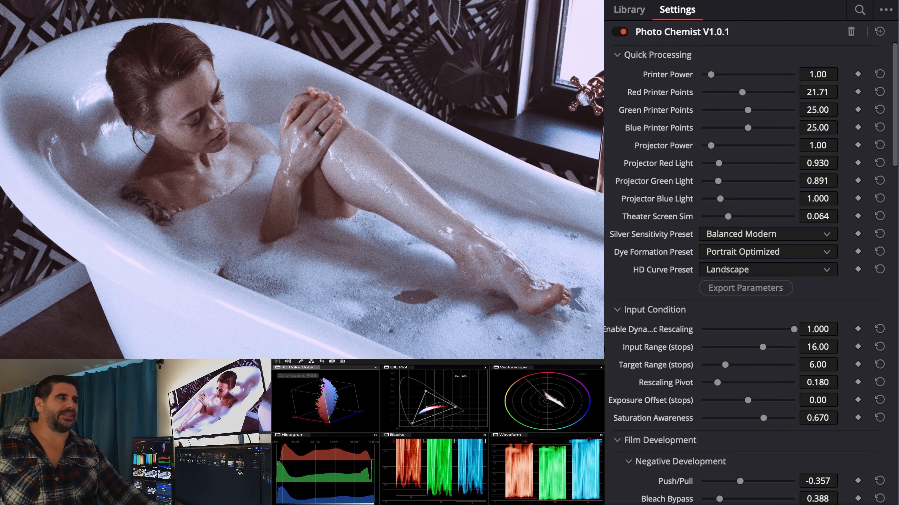
# - Switch to the next clip to judge the film look on another shot
pyautogui.scroll(-15, 665, 205)
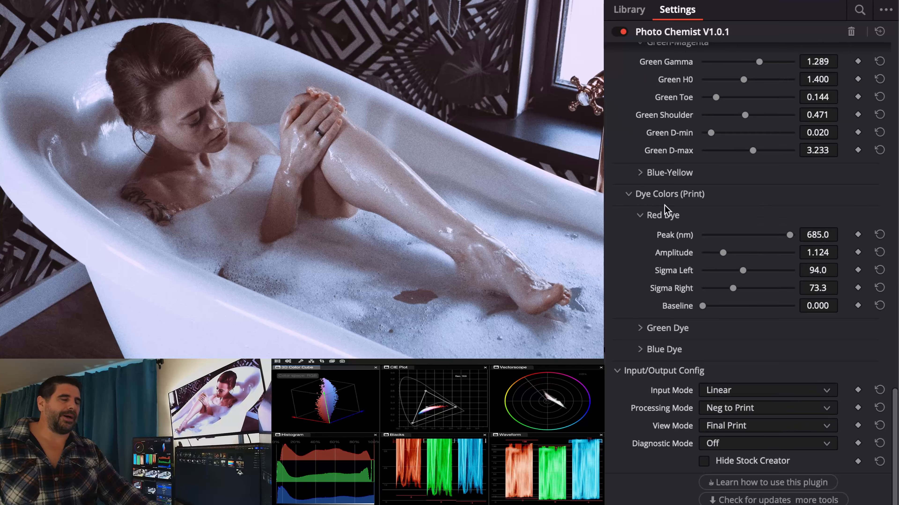
pyautogui.scroll(10, 664, 205)
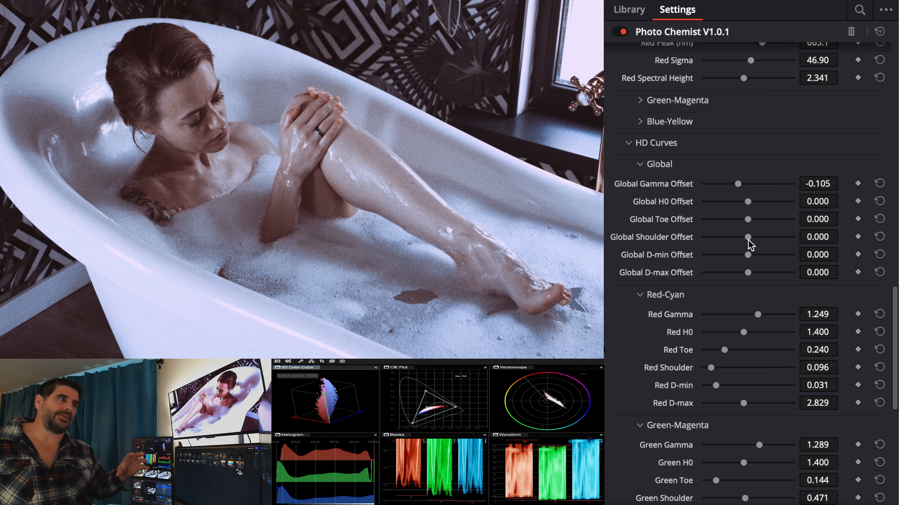
pyautogui.scroll(20, 749, 241)
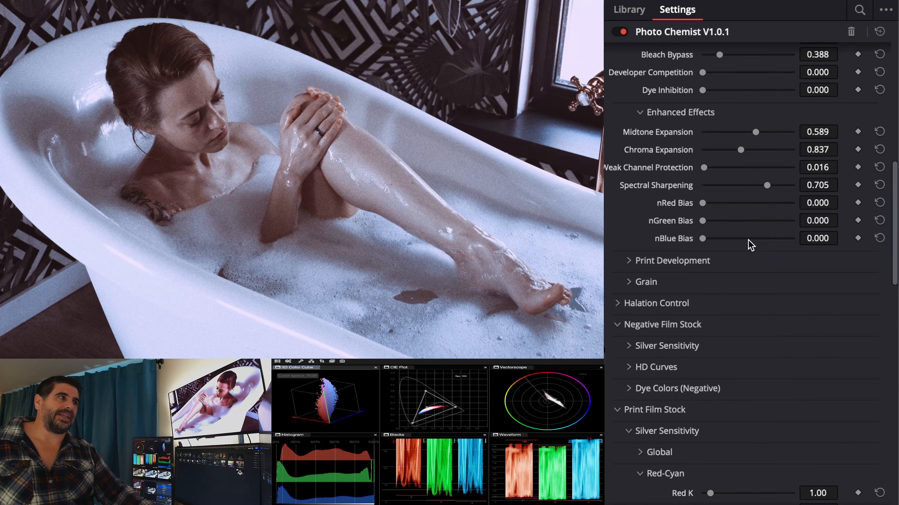
pyautogui.scroll(10, 748, 241)
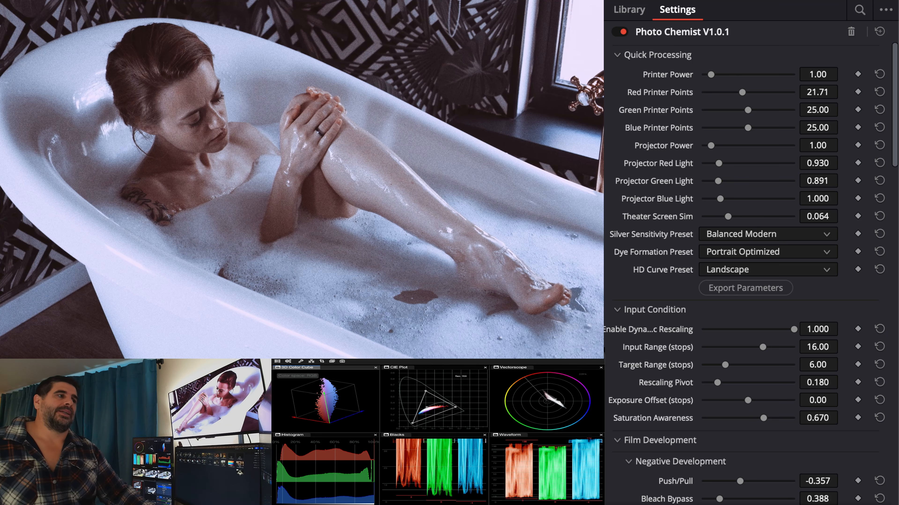
pyautogui.press('Down')
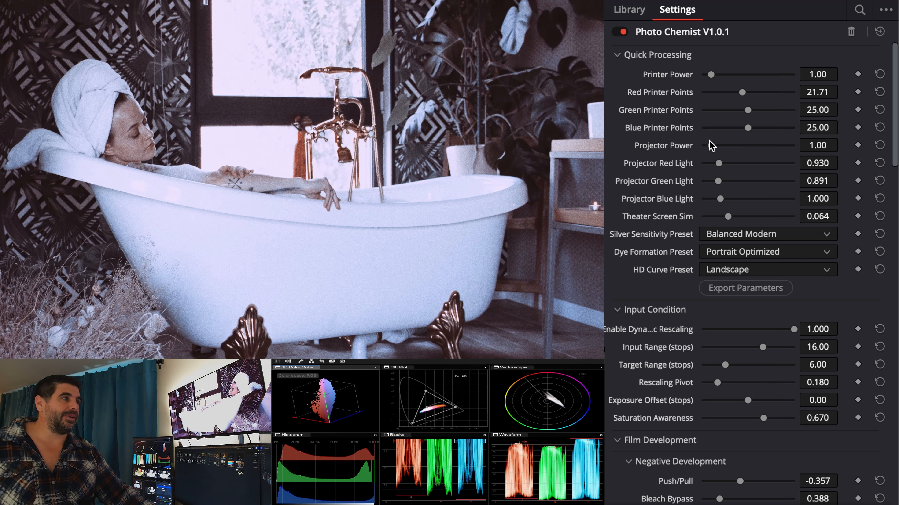
# - Set Projector Red Light to about 1.008 in Quick Processing
pyautogui.moveTo(719, 163); pyautogui.dragTo(725, 164)
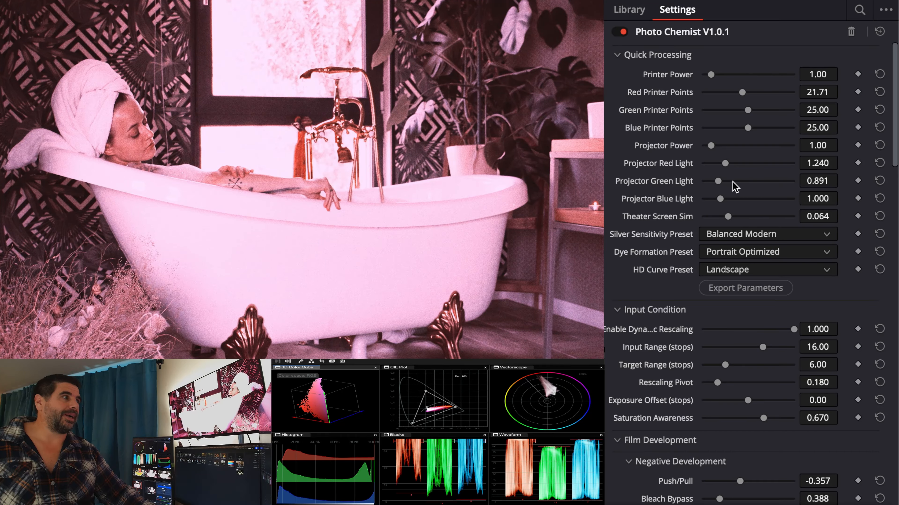
pyautogui.moveTo(723, 164); pyautogui.dragTo(720, 164)
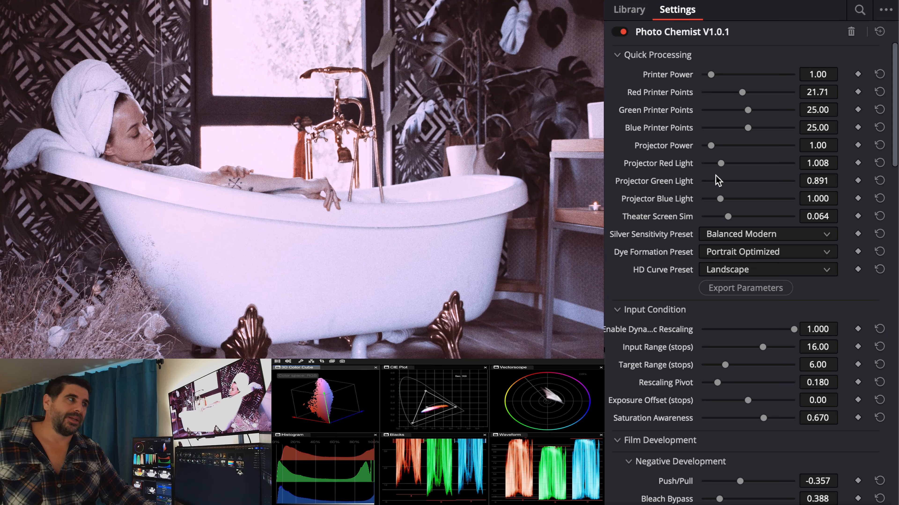
# - Browse down through the Print Film Stock sensitivity and HD curve settings
pyautogui.scroll(-10, 717, 180)
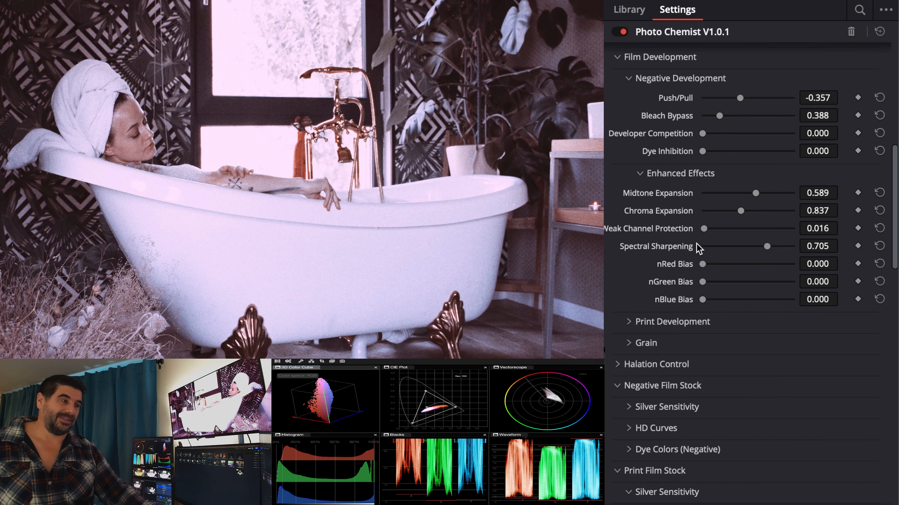
pyautogui.scroll(-5, 697, 243)
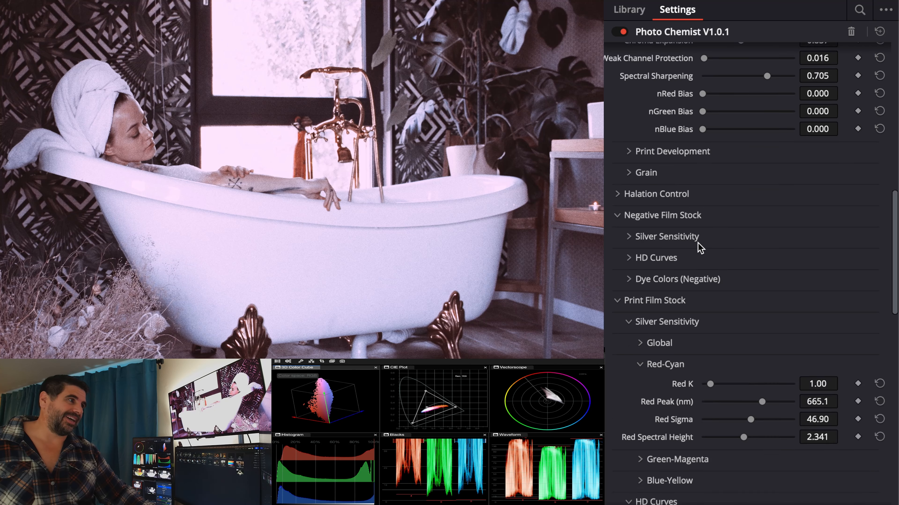
pyautogui.scroll(-1, 700, 247)
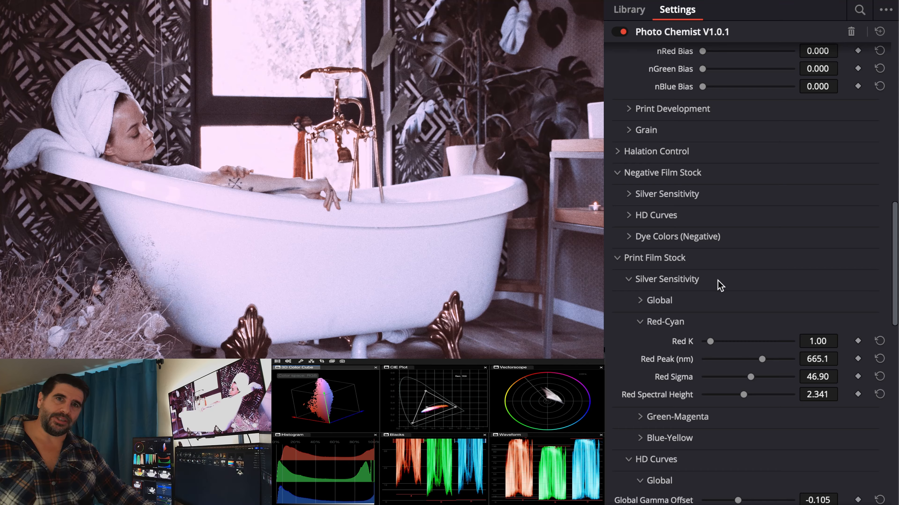
pyautogui.scroll(-10, 720, 285)
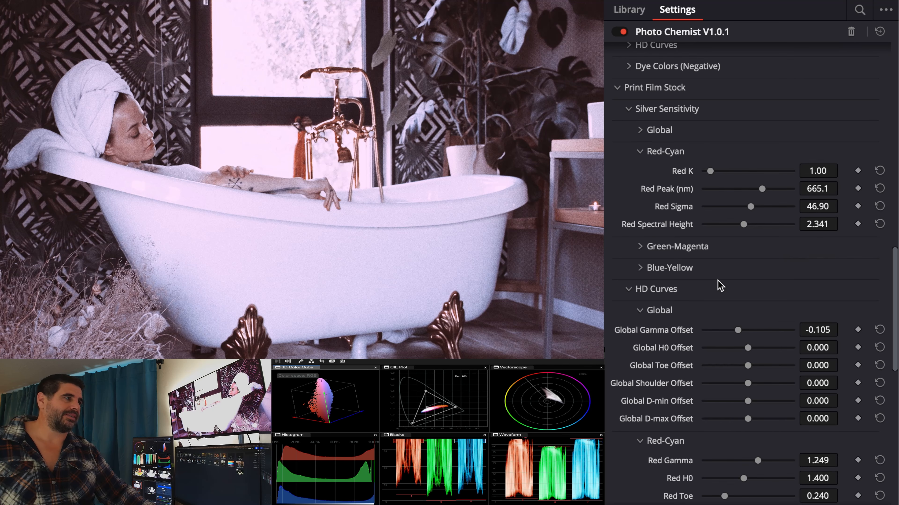